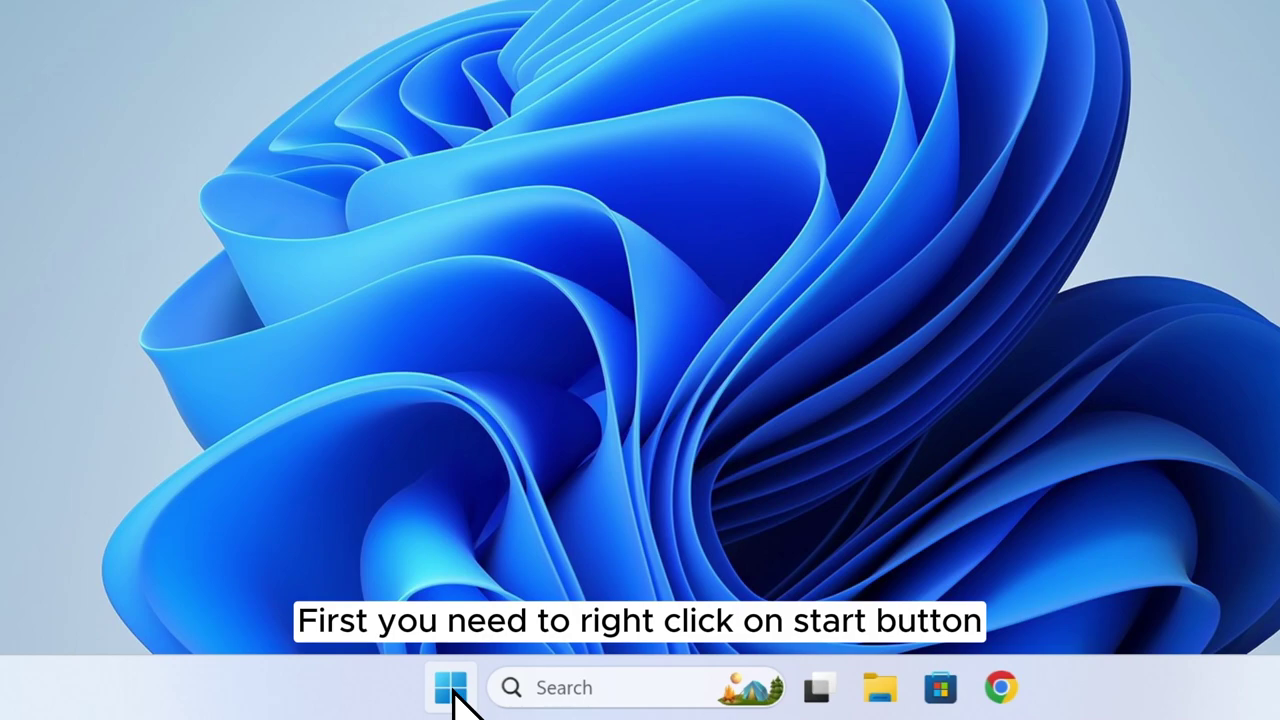
- Launch services.msc from the Run dialog to open the Services console
right_click(440, 696)
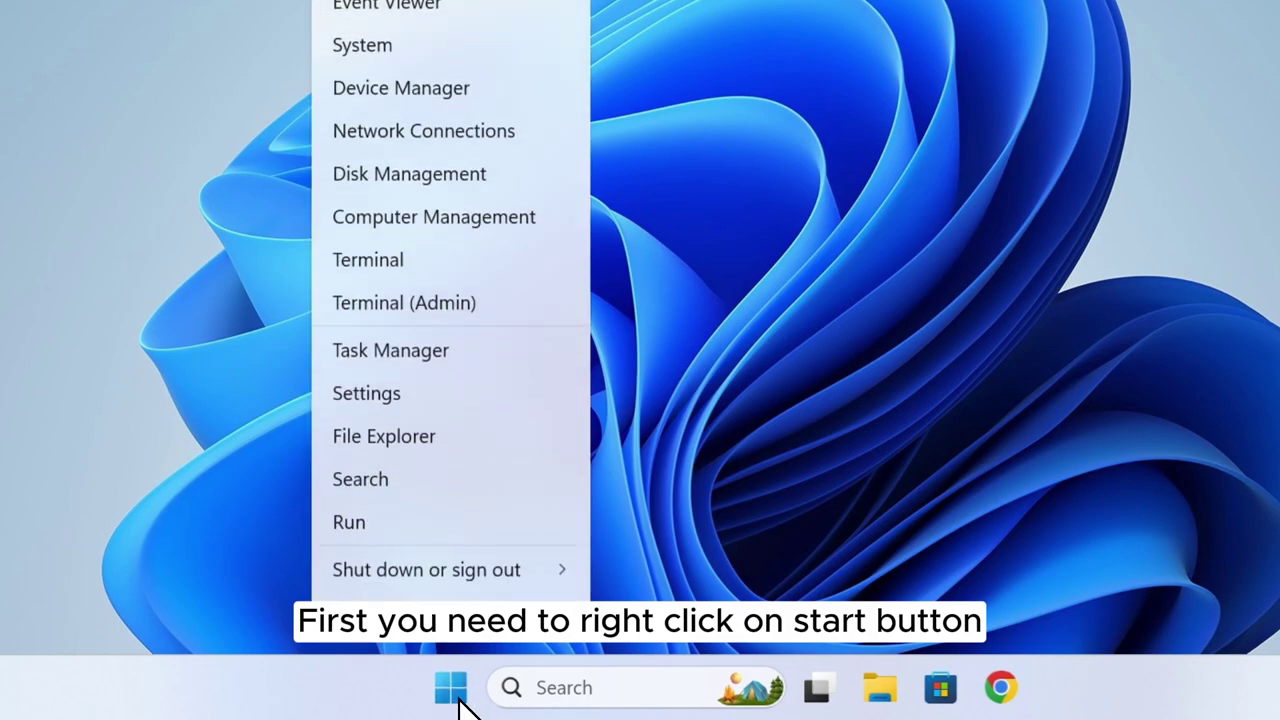
left_click(367, 531)
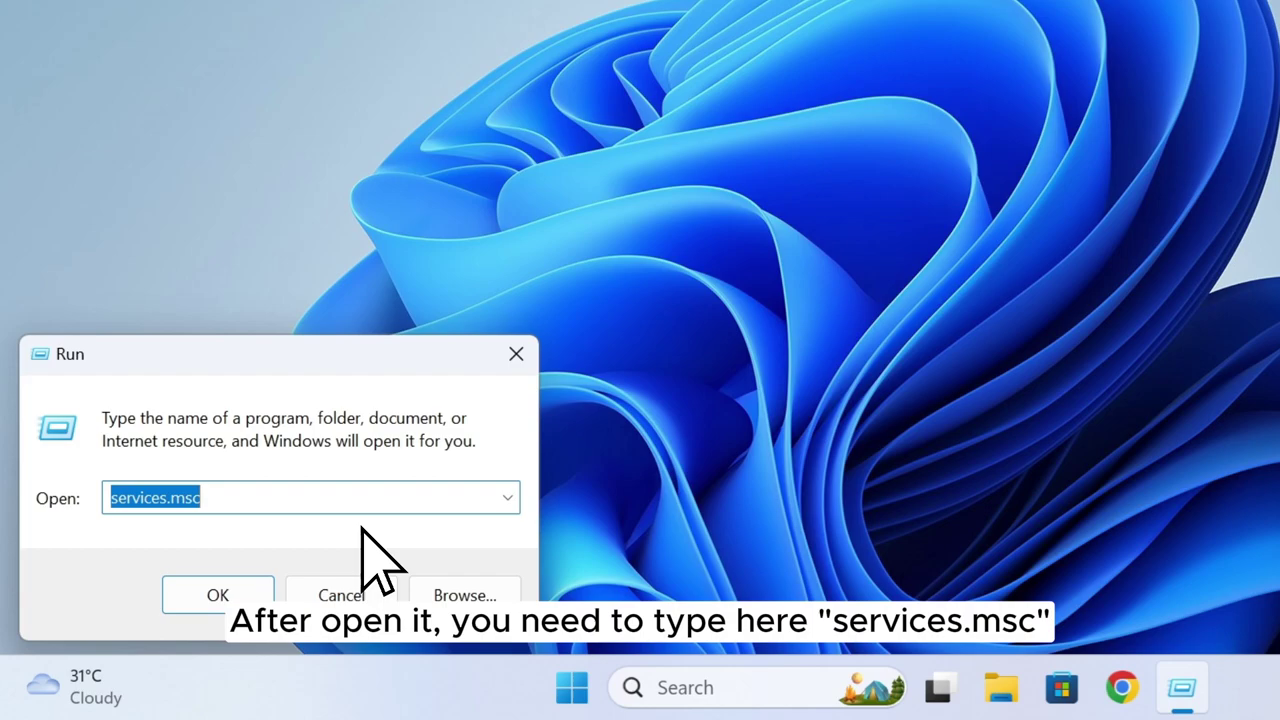
left_click(217, 597)
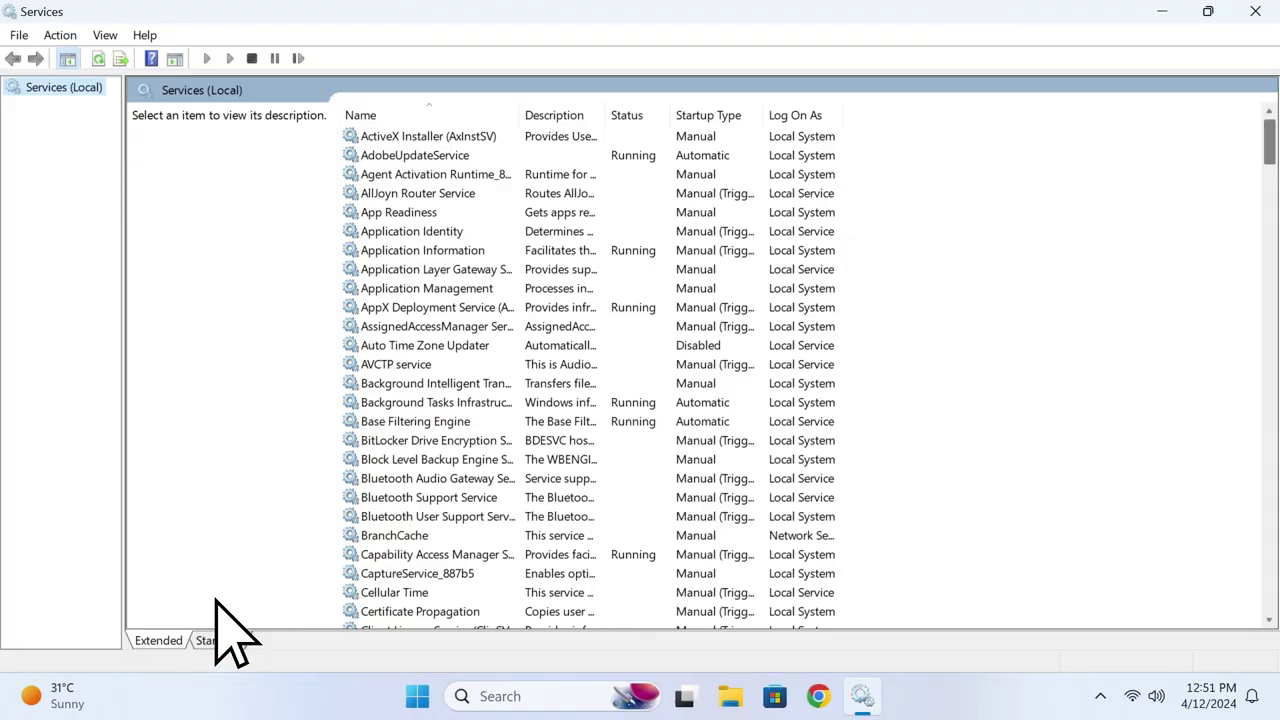
- Find SysMain in the Services list and stop it
left_click(437, 254)
key("s")
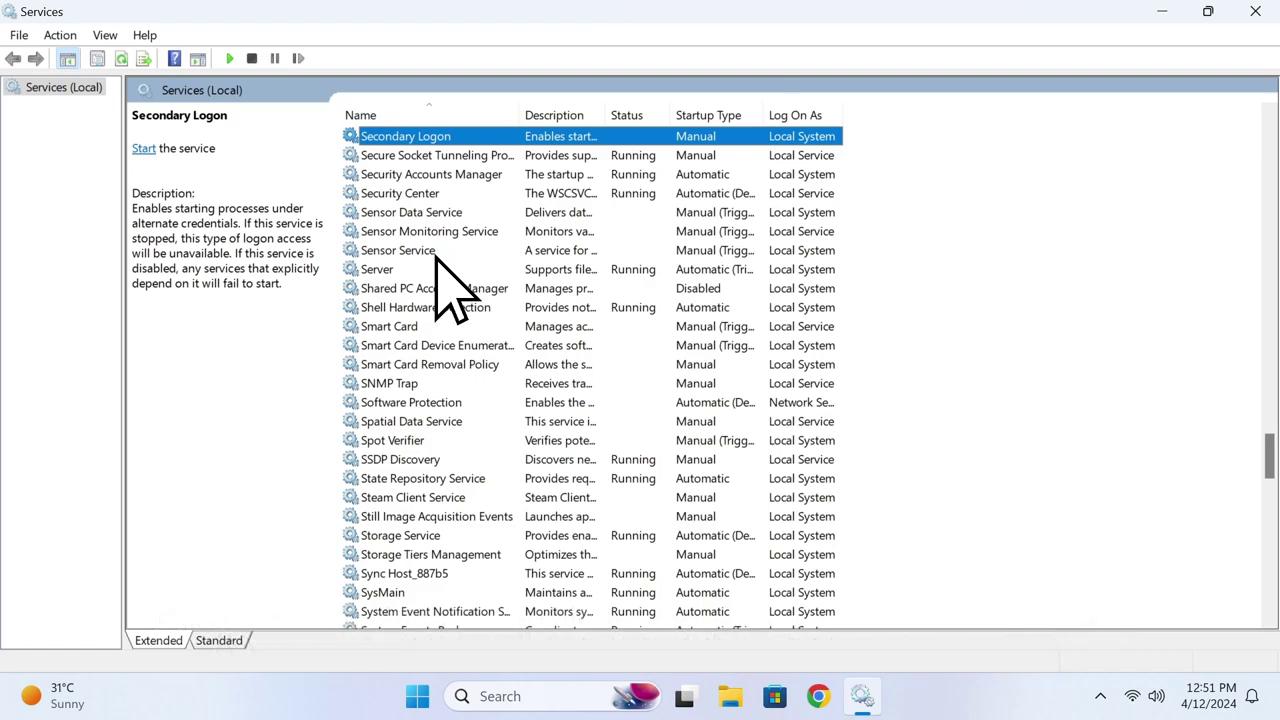
scroll(452, 290, "down", 1)
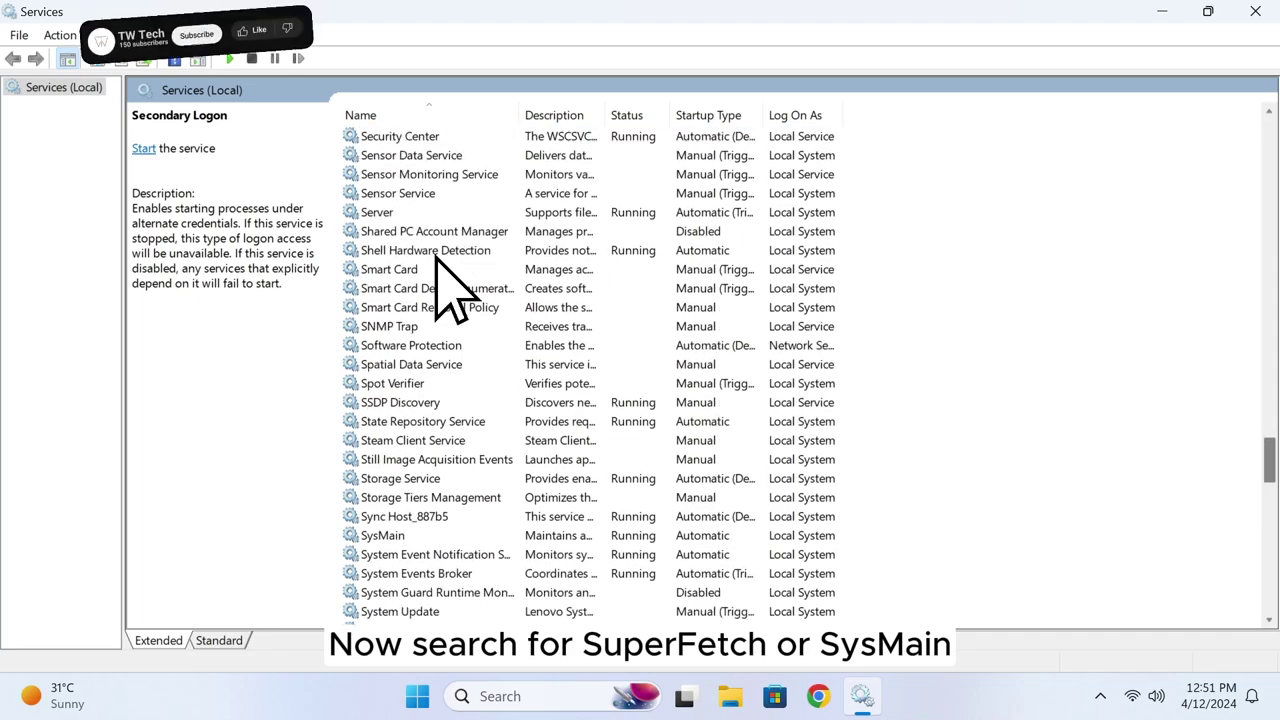
scroll(452, 290, "down", 1)
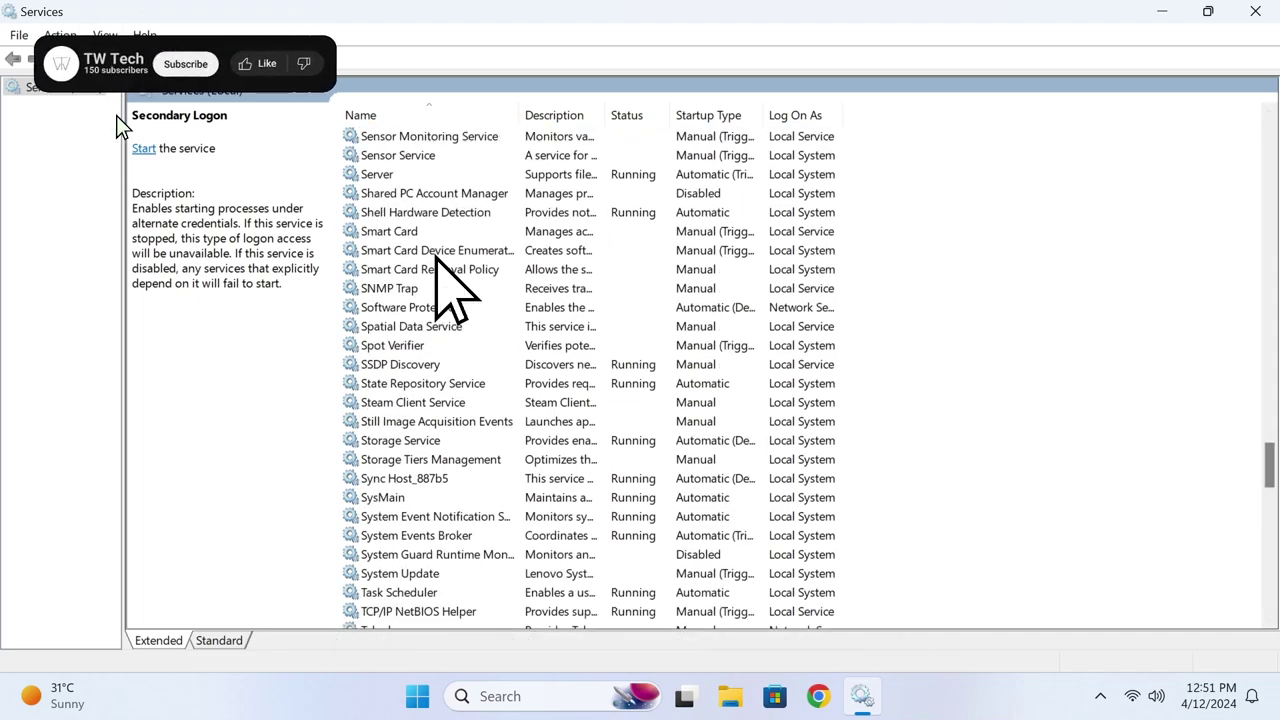
left_click(406, 497)
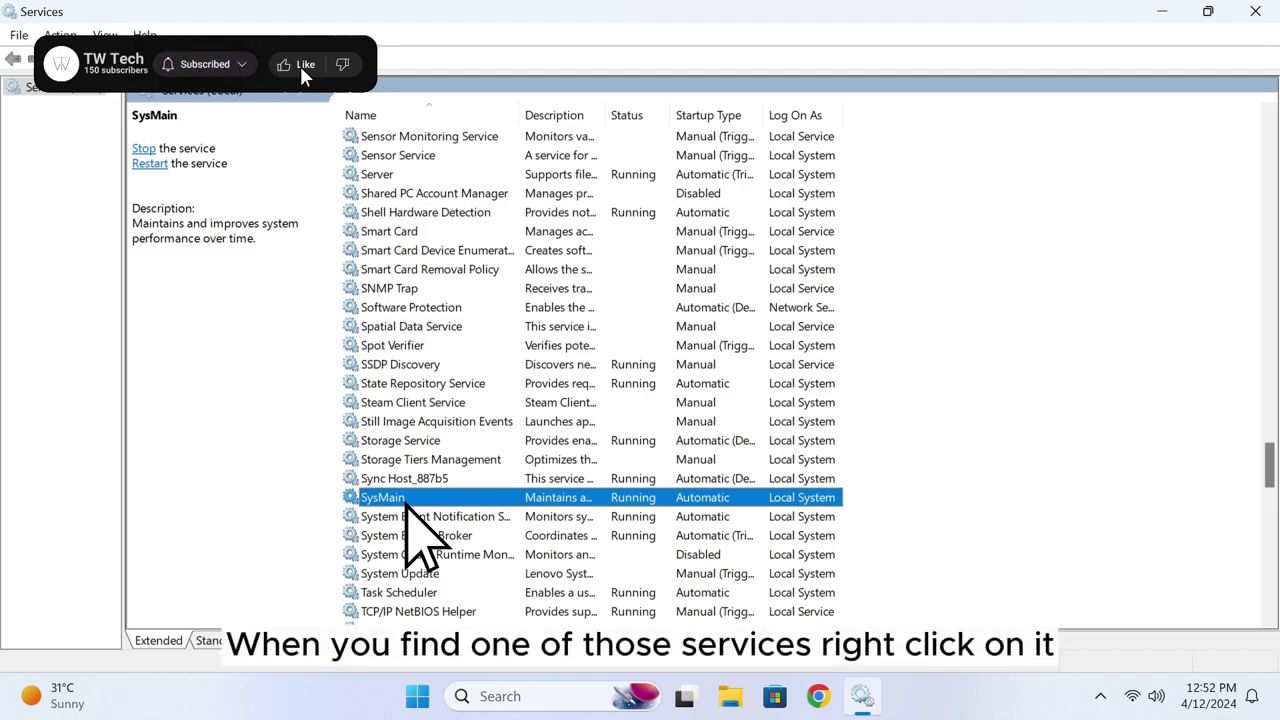
right_click(406, 503)
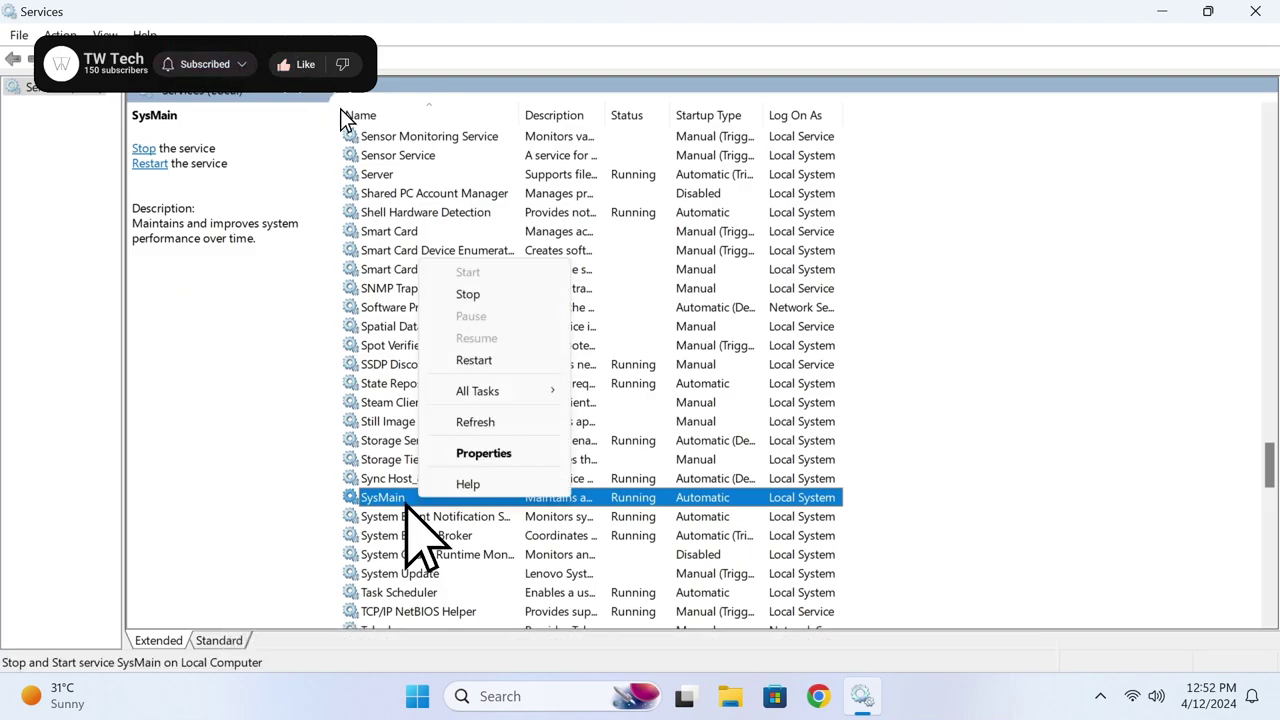
left_click(469, 296)
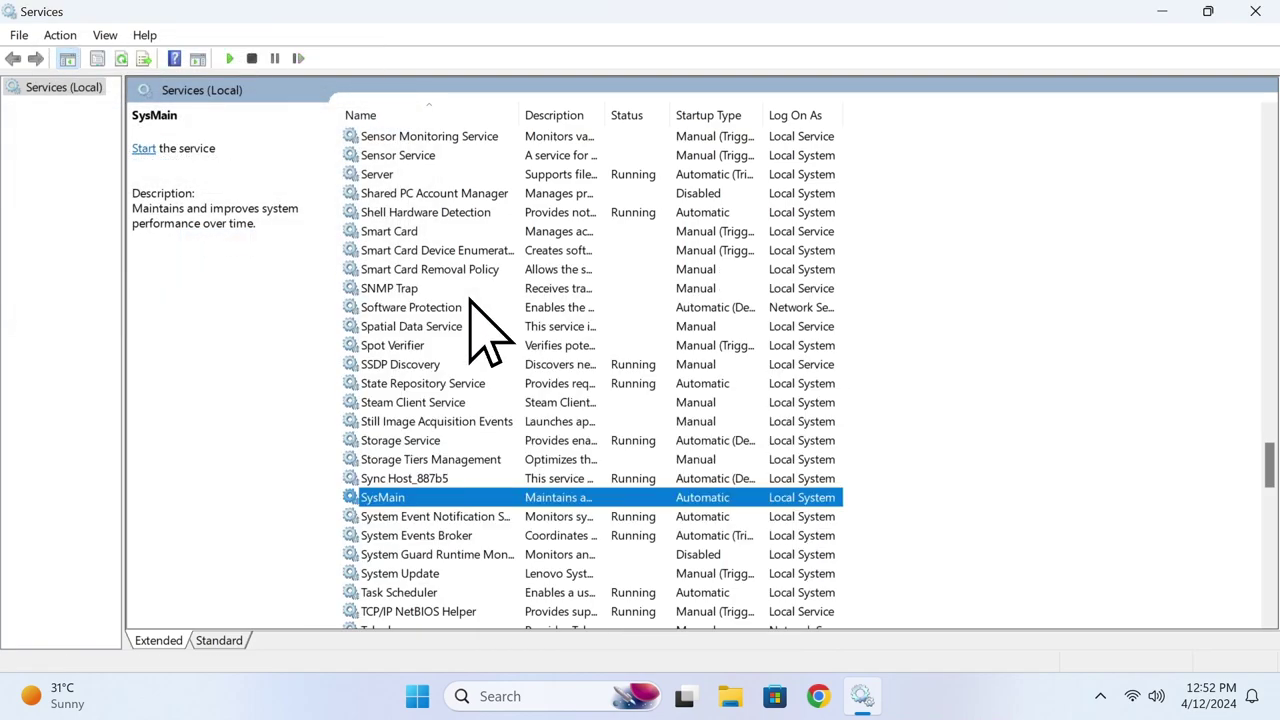
- Set SysMain's startup type to Disabled in its properties, then close Services
right_click(401, 501)
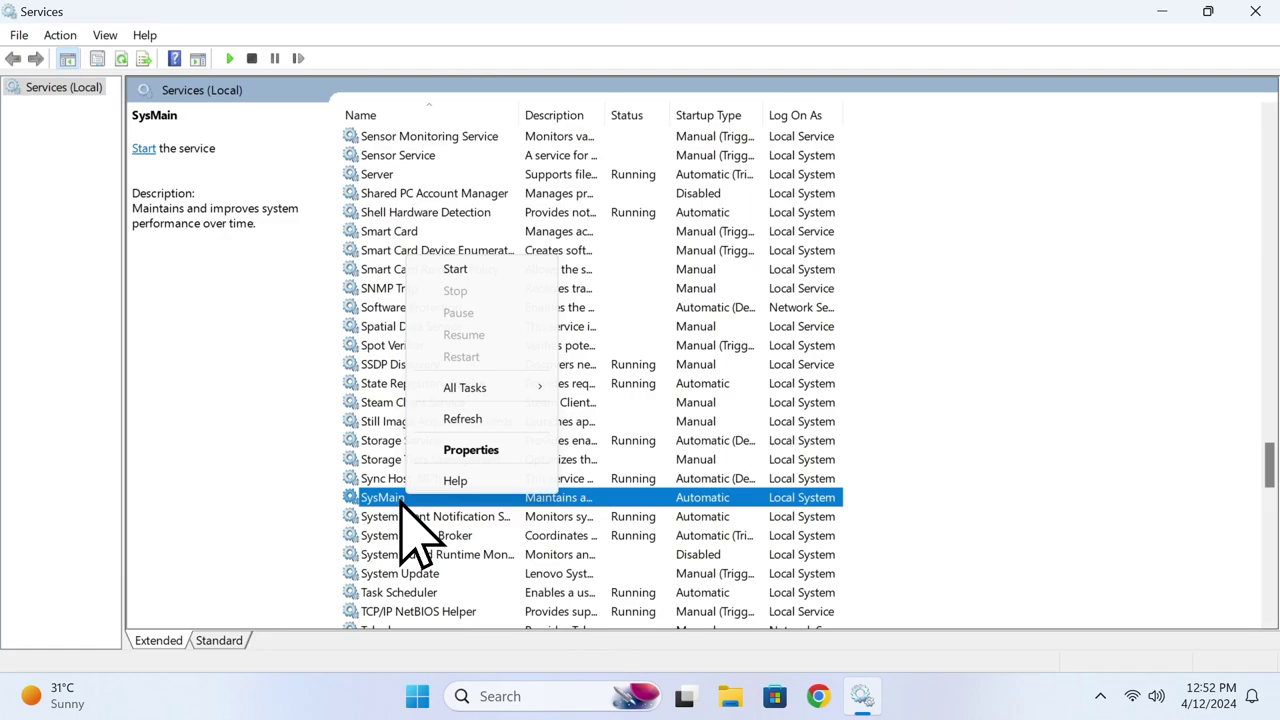
left_click(484, 452)
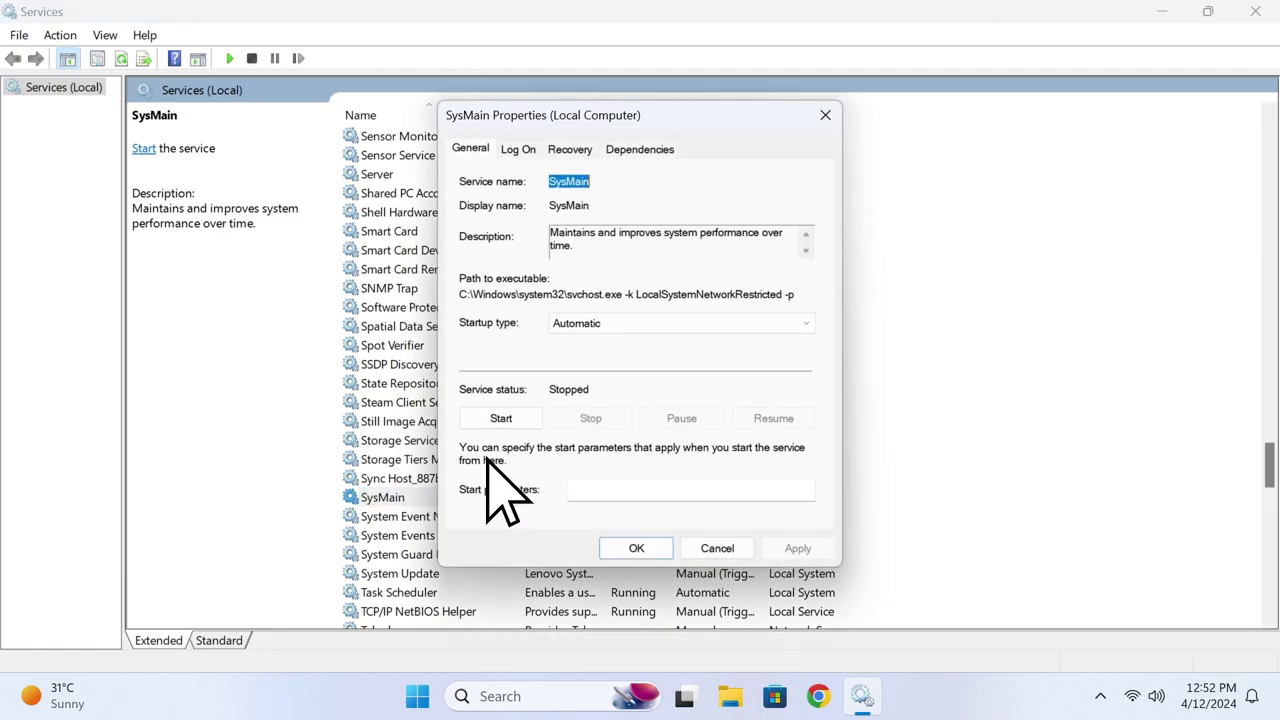
left_click(602, 324)
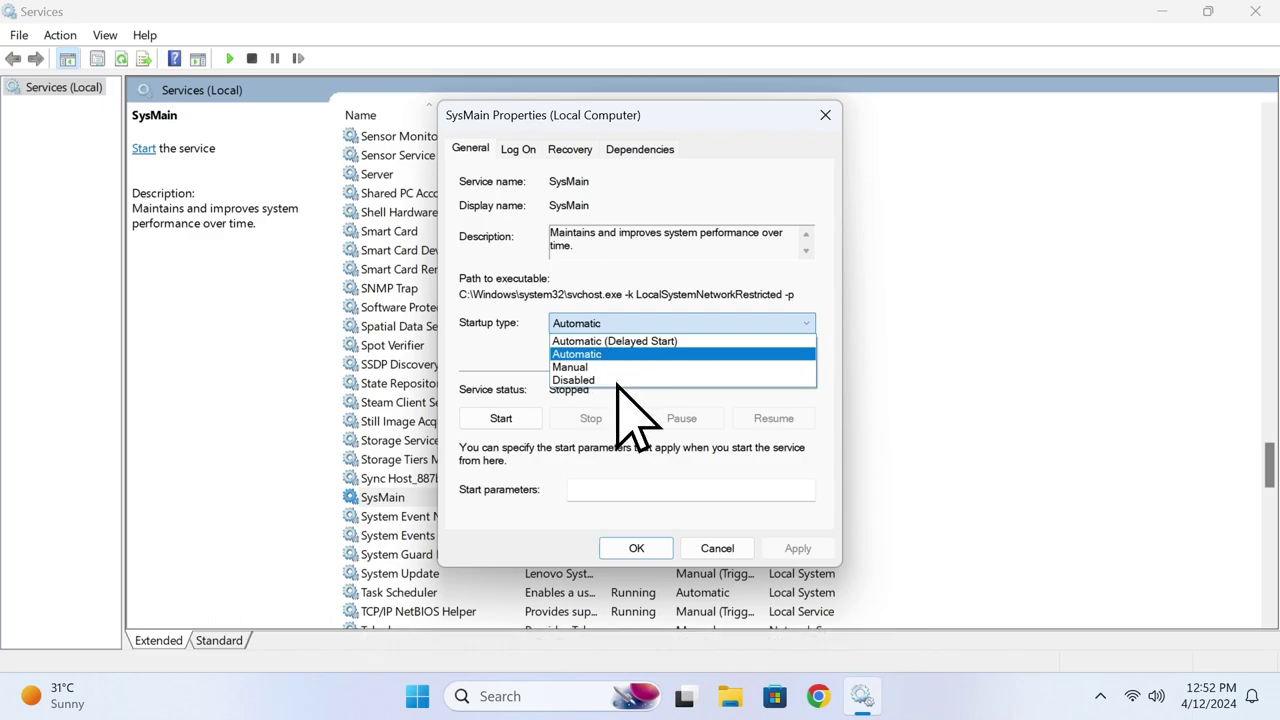
left_click(617, 382)
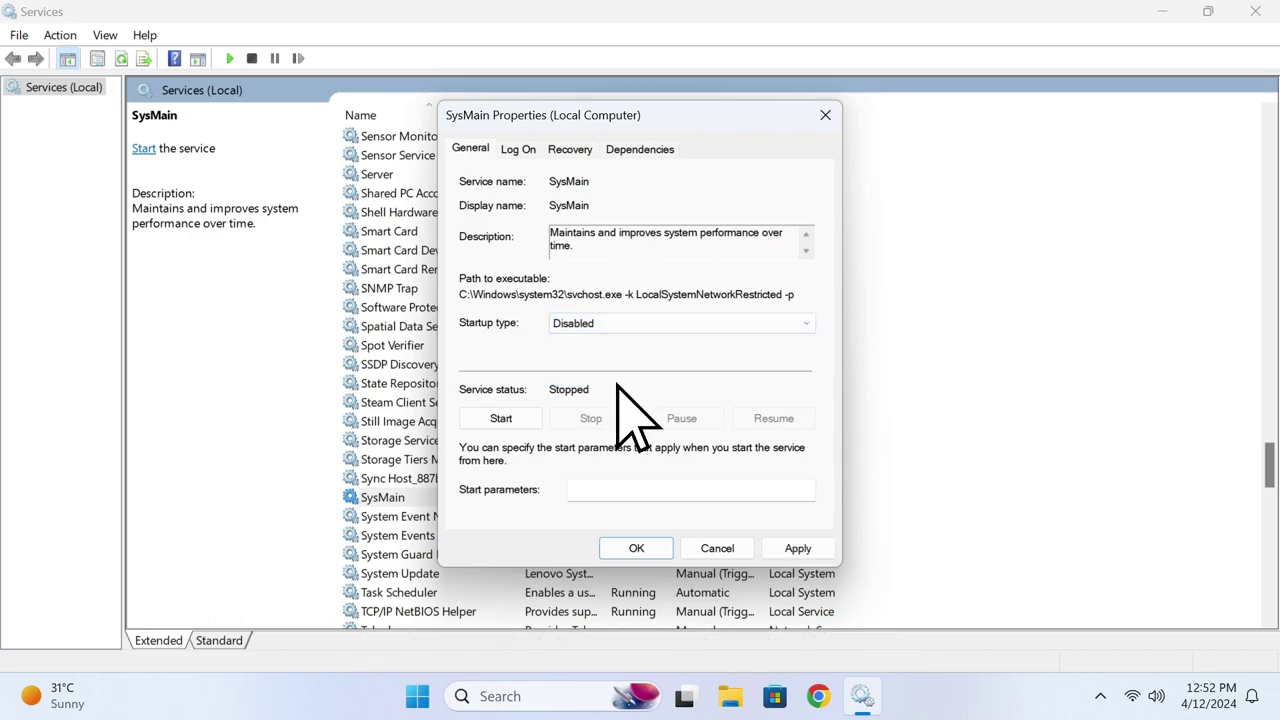
left_click(798, 549)
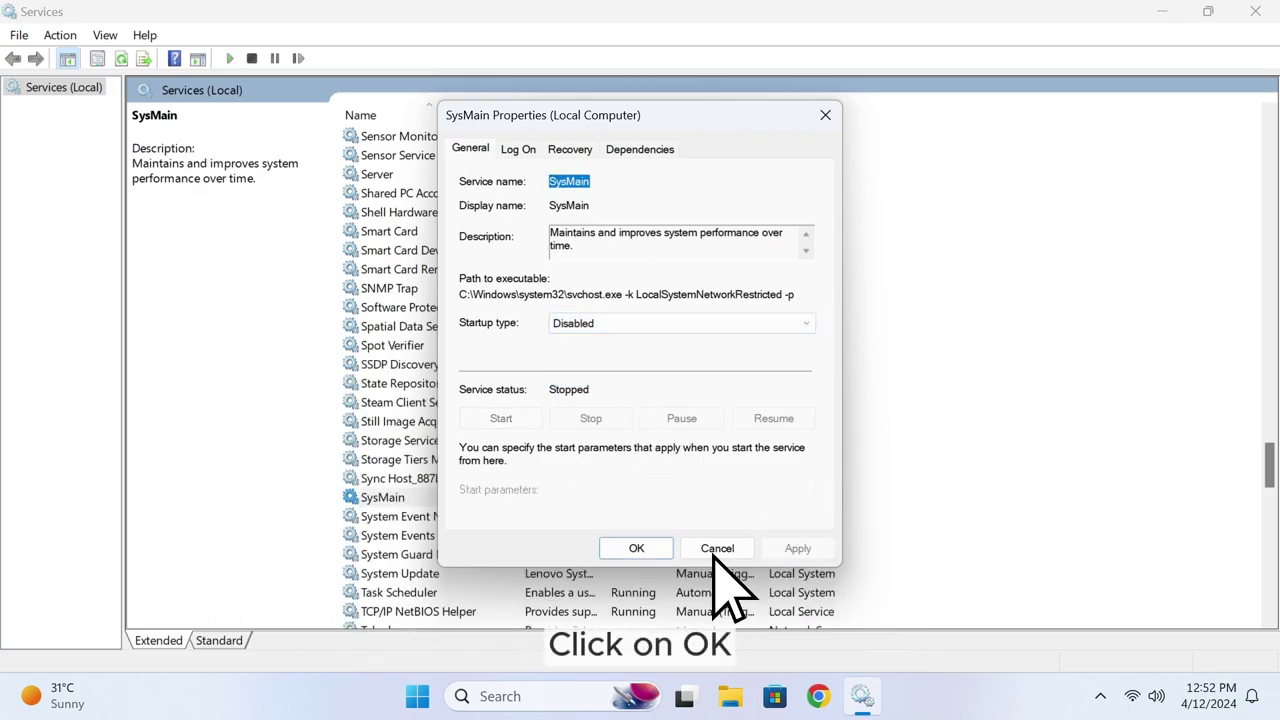
left_click(636, 550)
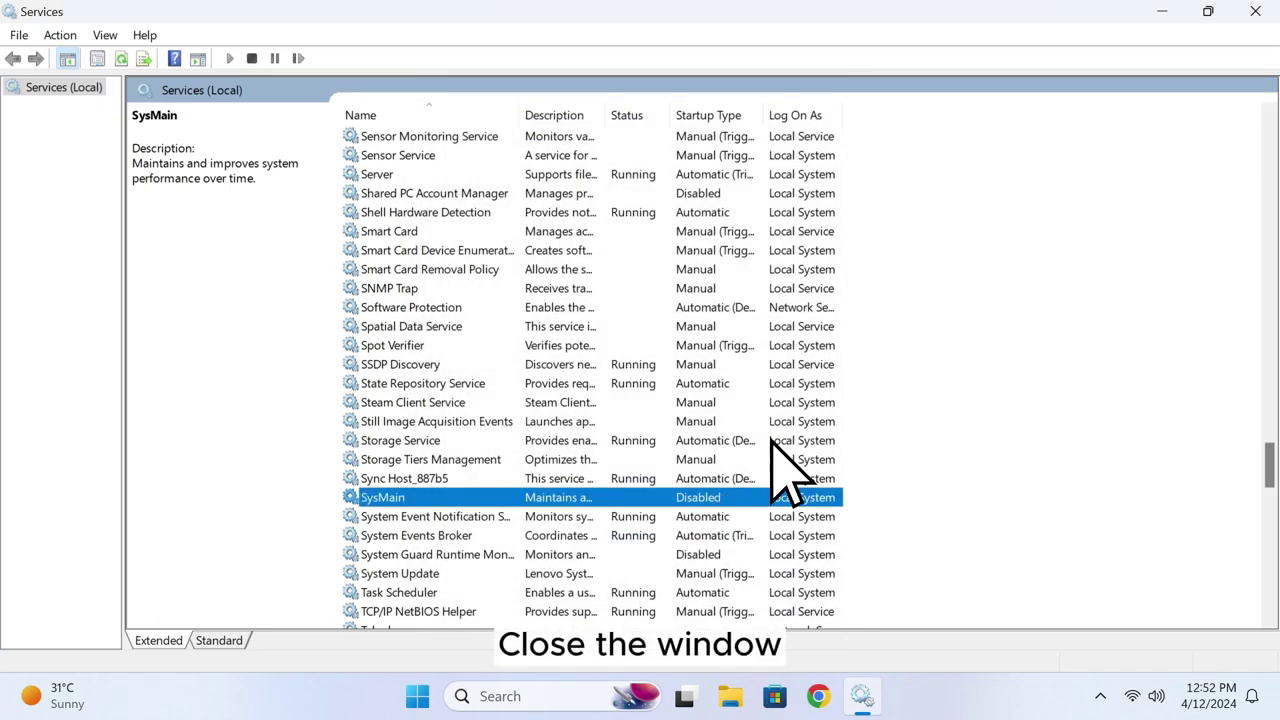
left_click(1256, 11)
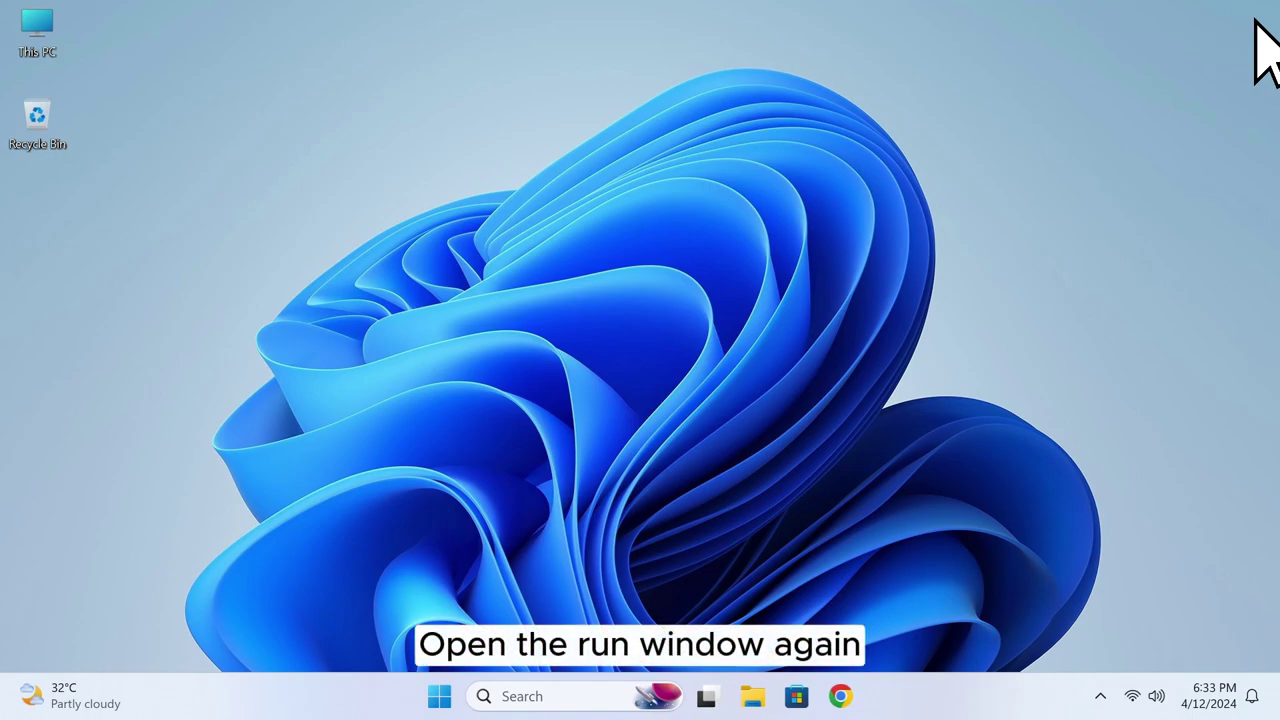
- Via sysdm.cpl, set Performance Options to 'Adjust for best performance' and apply it
key("super+r")
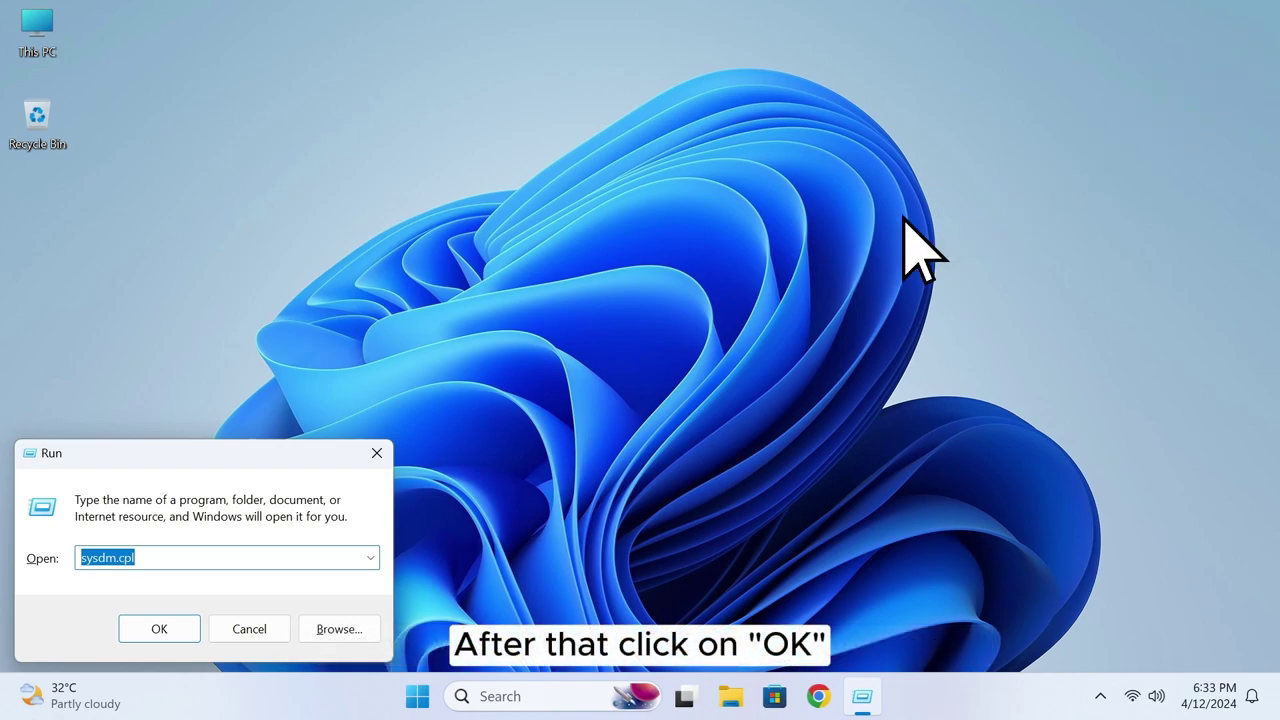
left_click(159, 629)
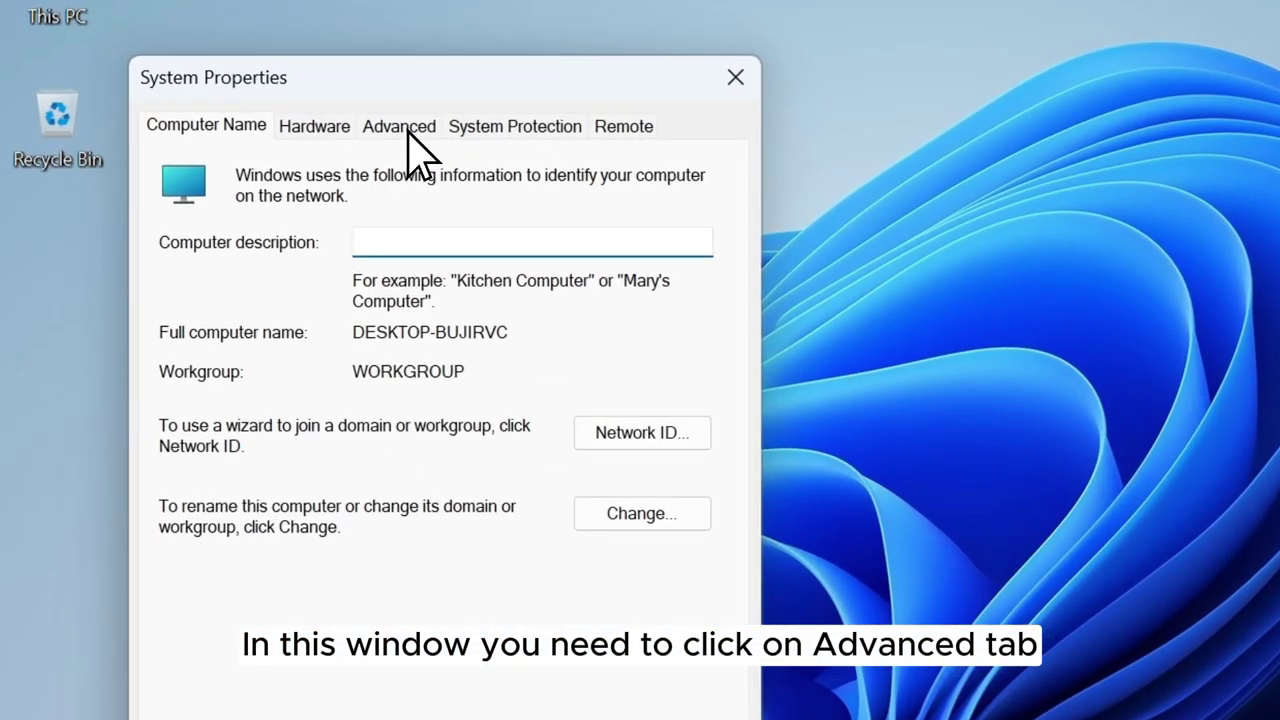
left_click(408, 132)
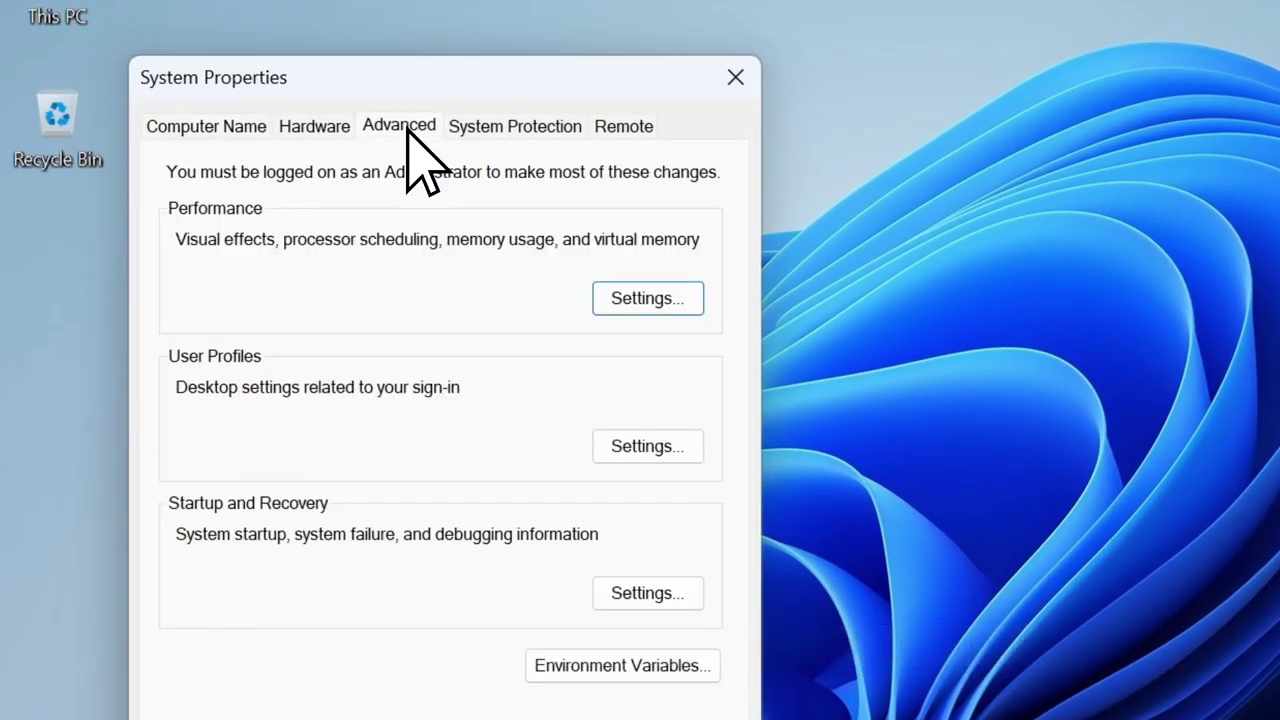
left_click(647, 302)
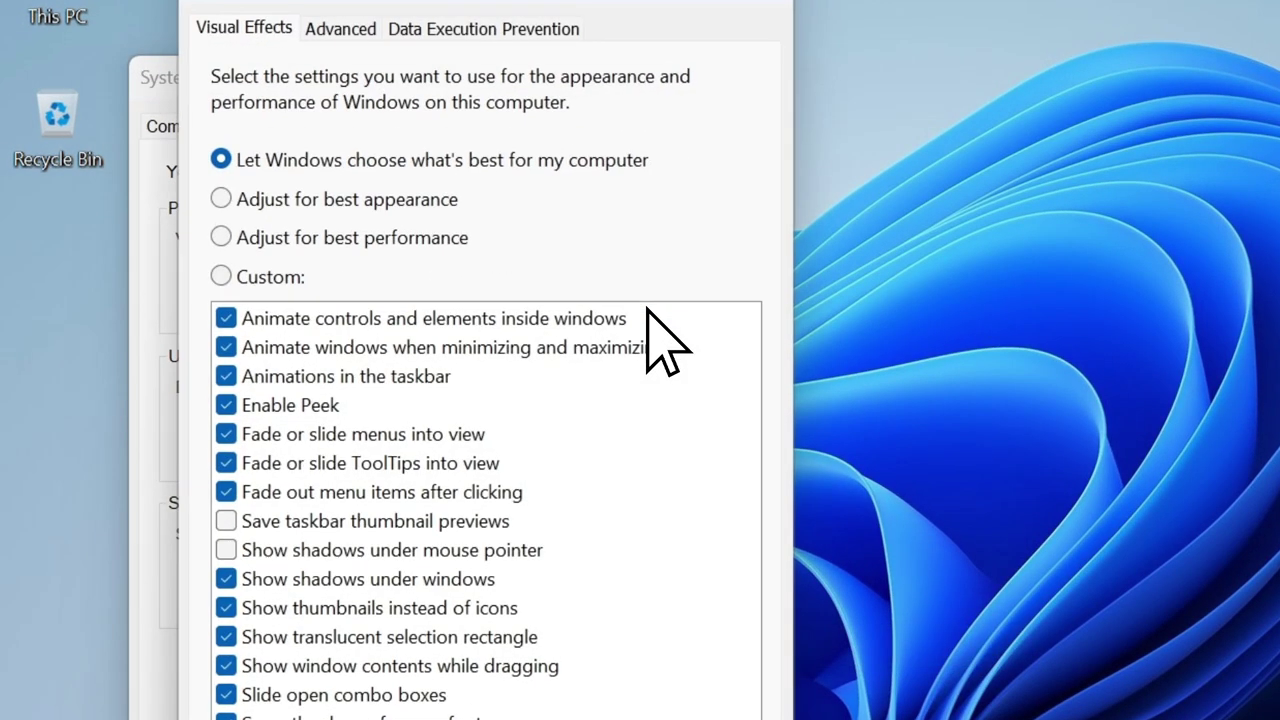
left_click(222, 238)
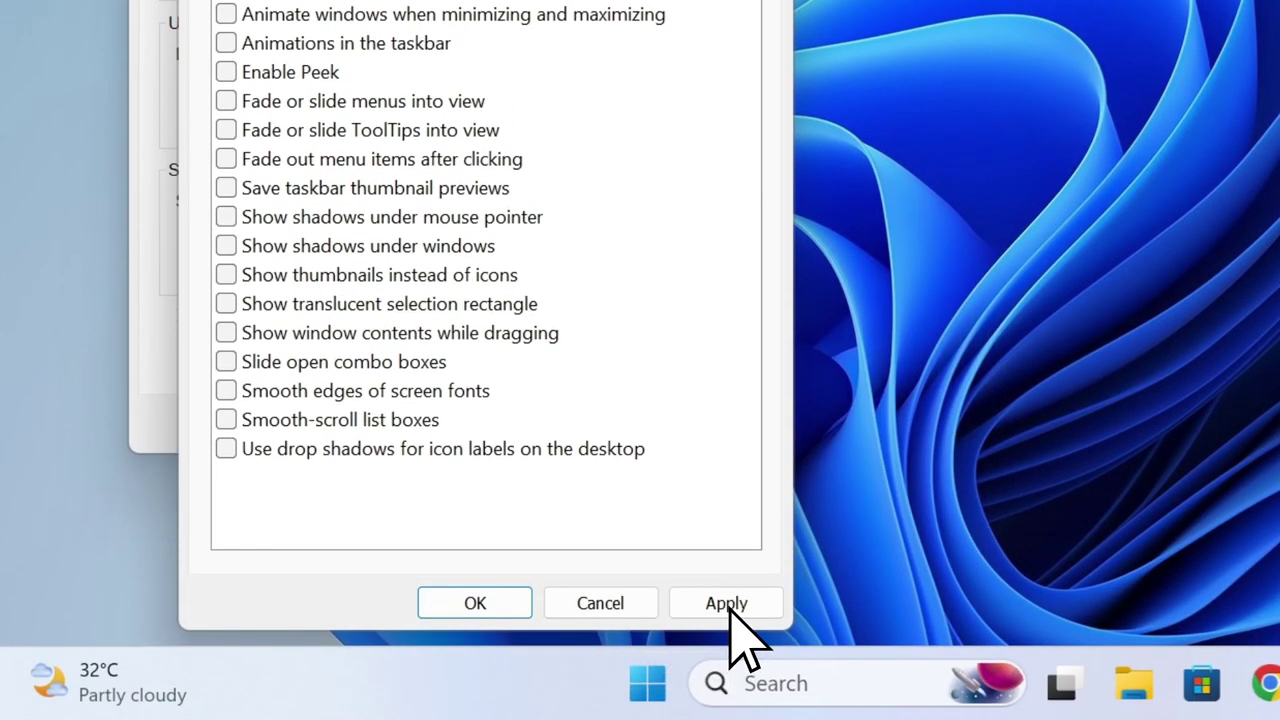
left_click(729, 607)
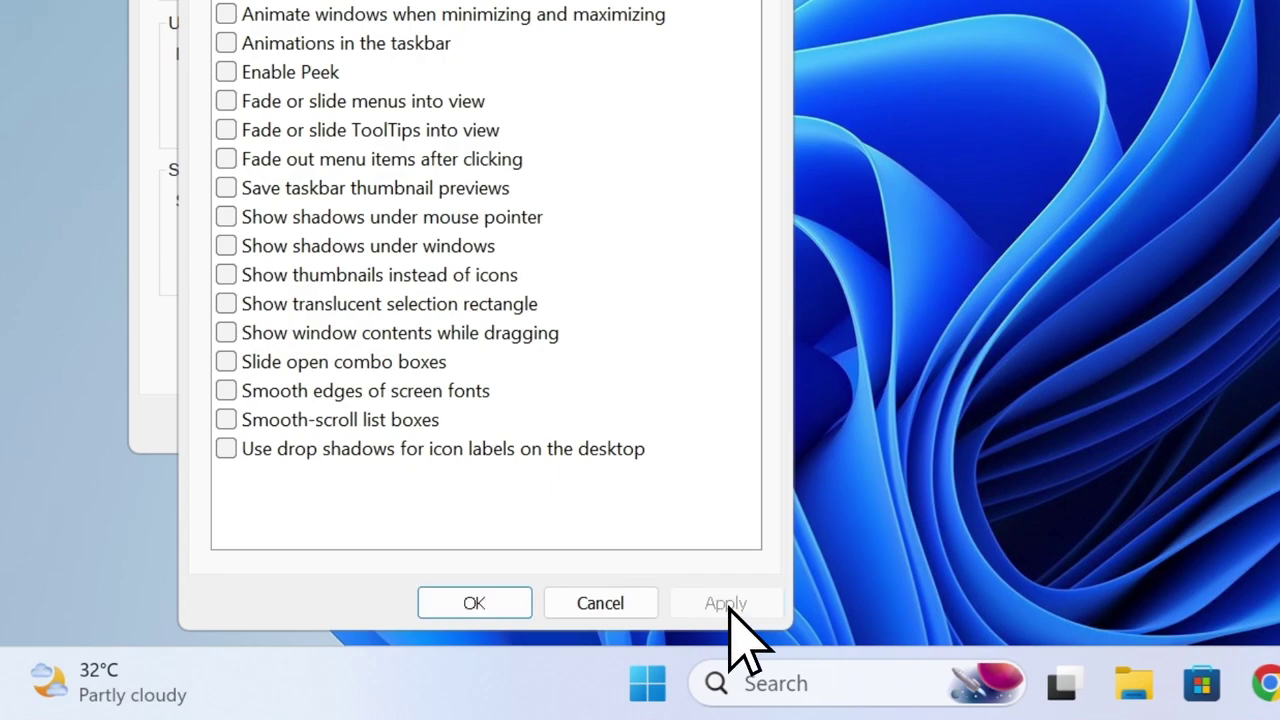
left_click(476, 607)
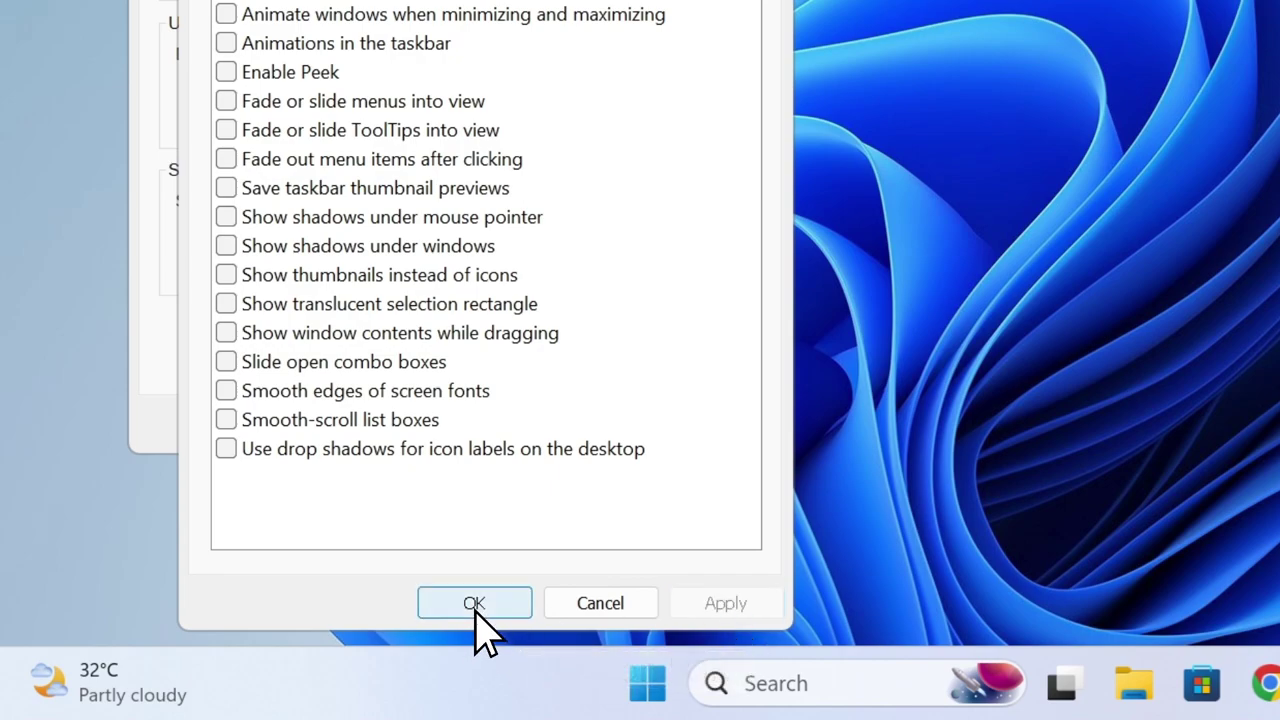
left_click(444, 426)
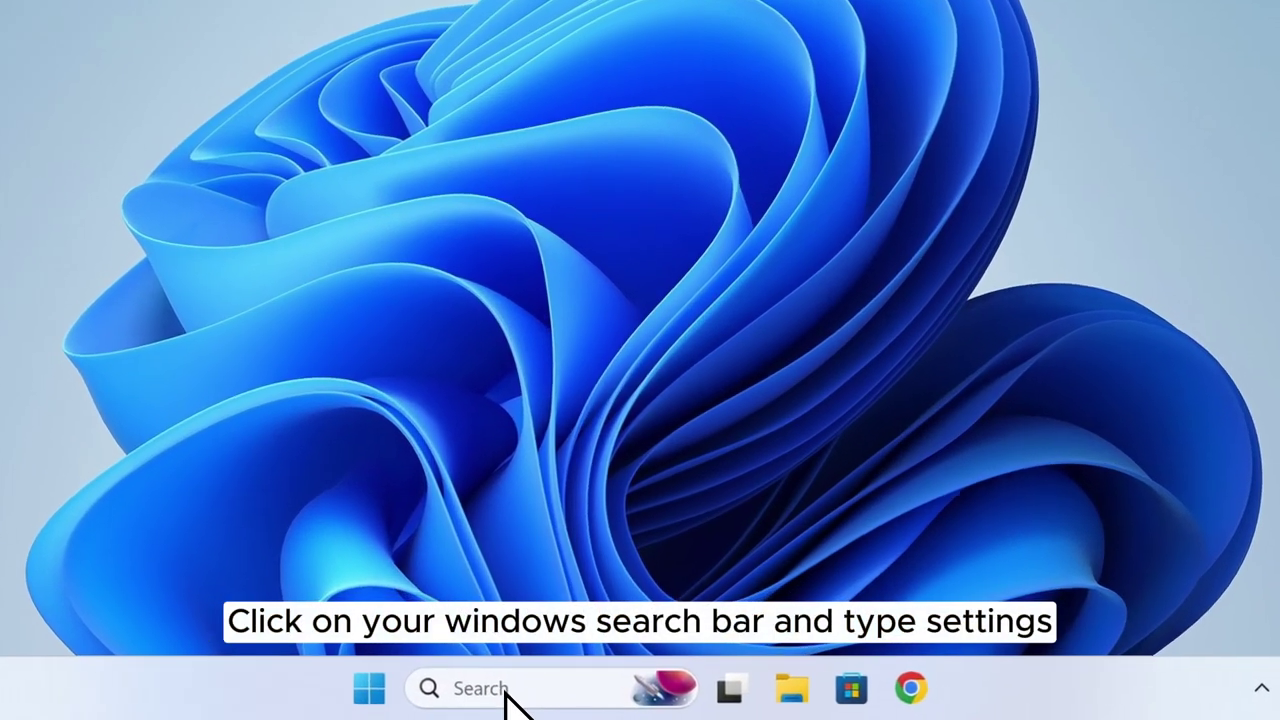
left_click(538, 697)
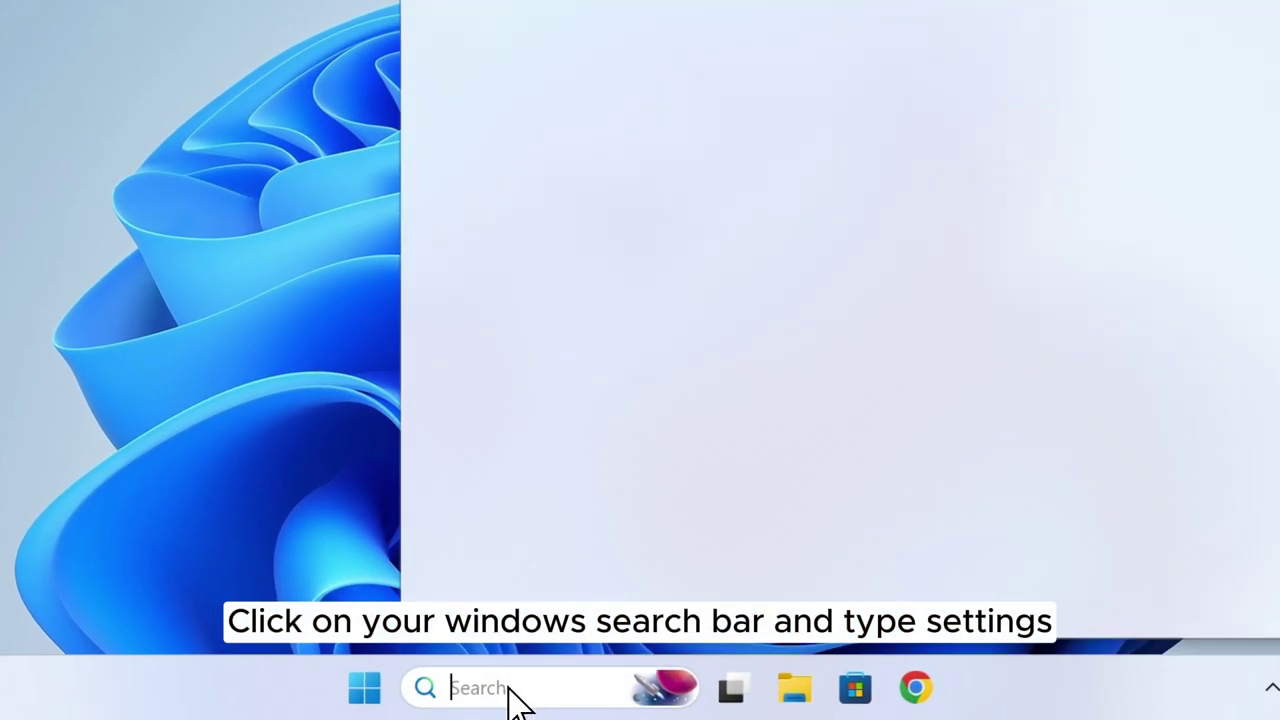
type("sett")
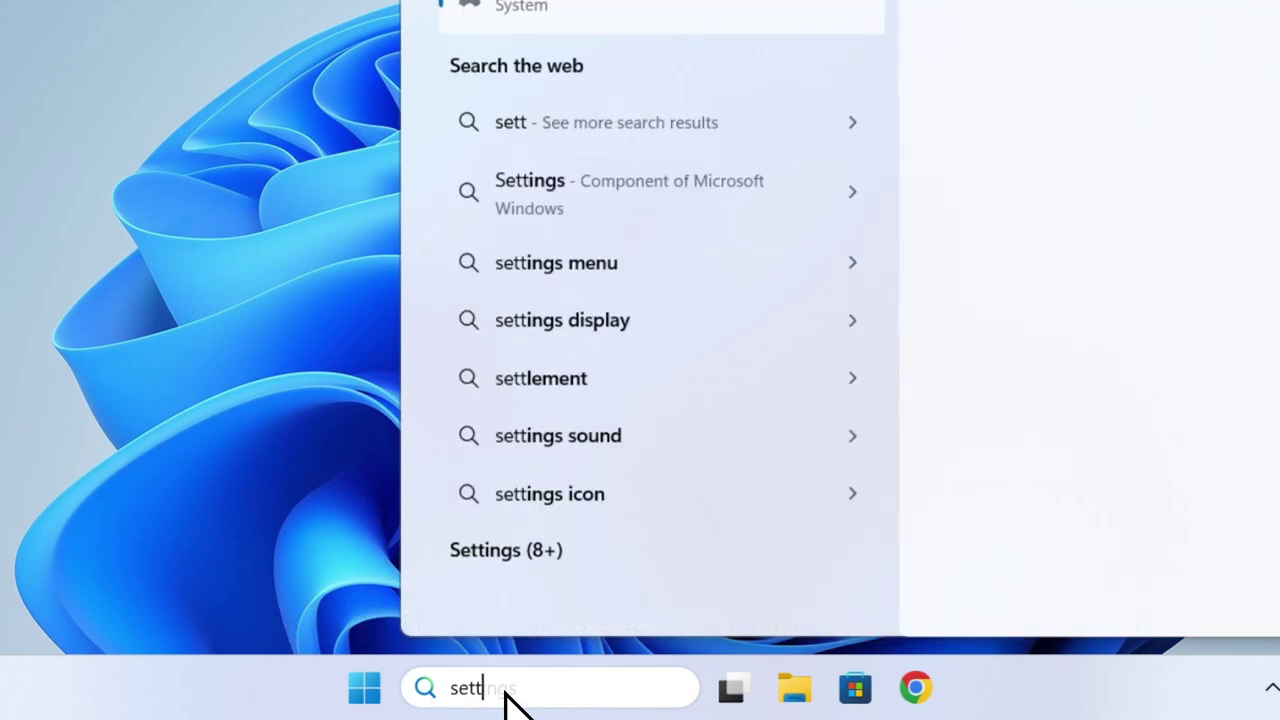
type("ings")
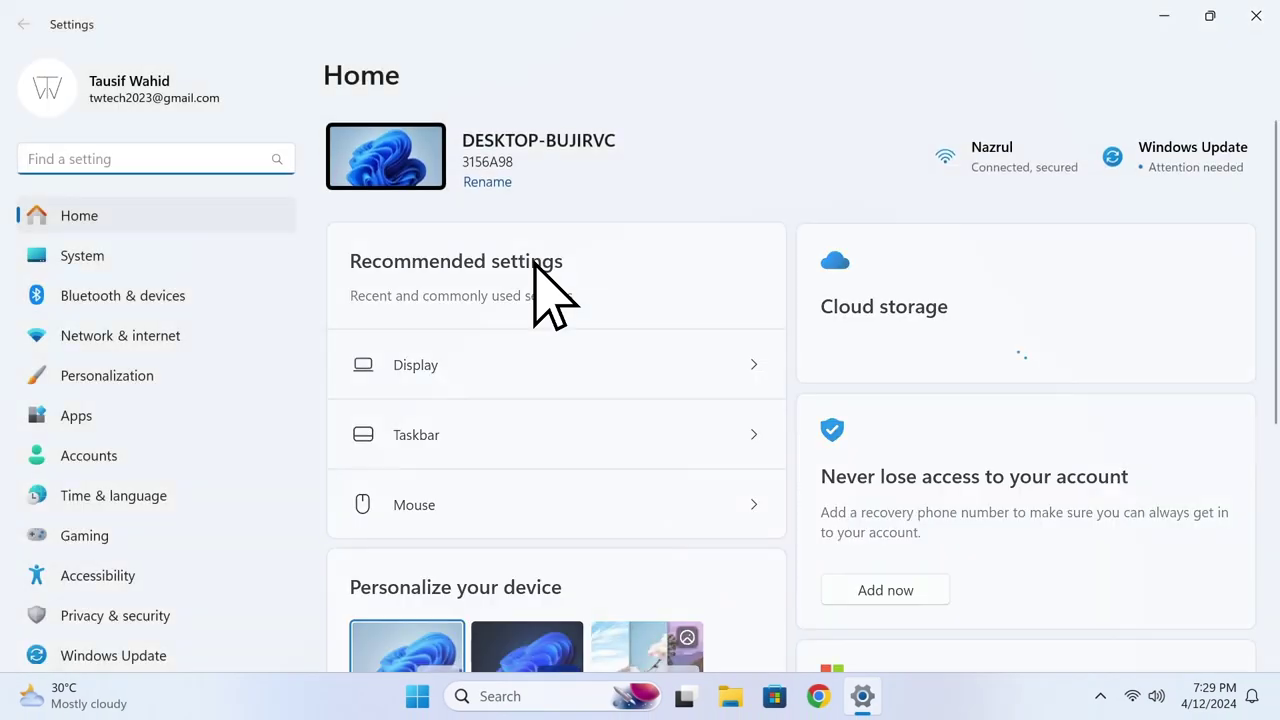
left_click(85, 420)
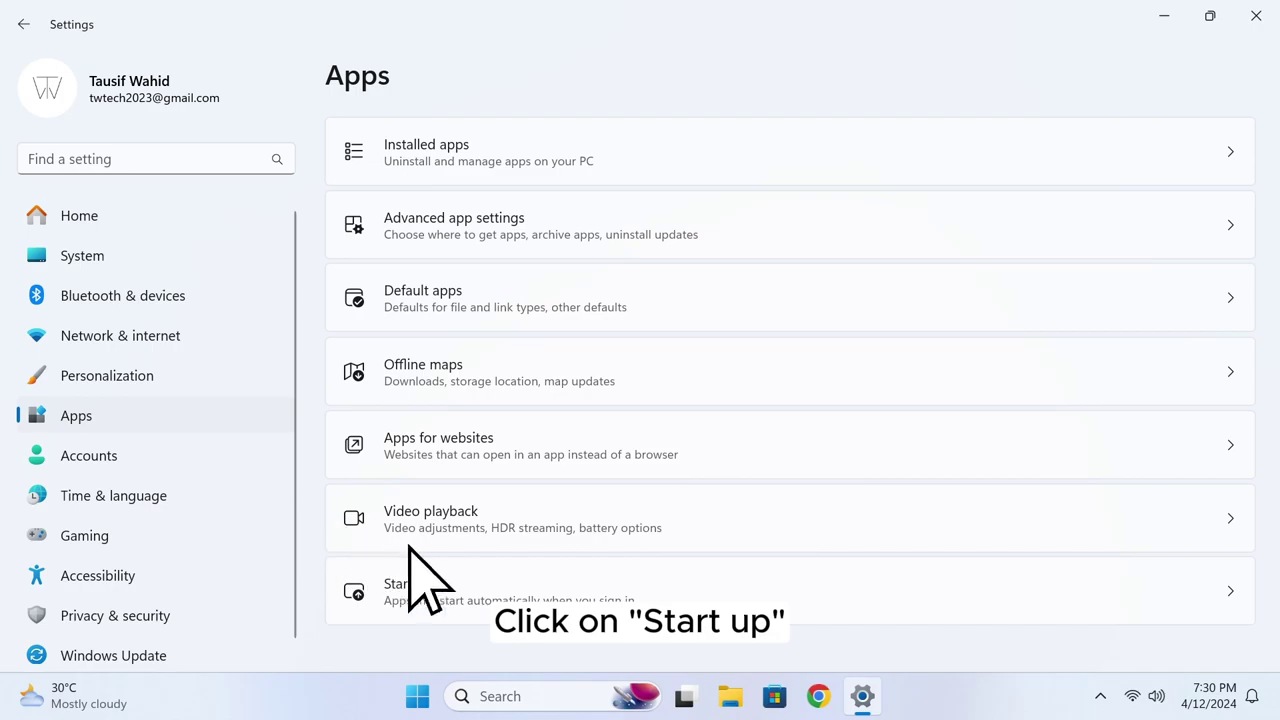
left_click(519, 590)
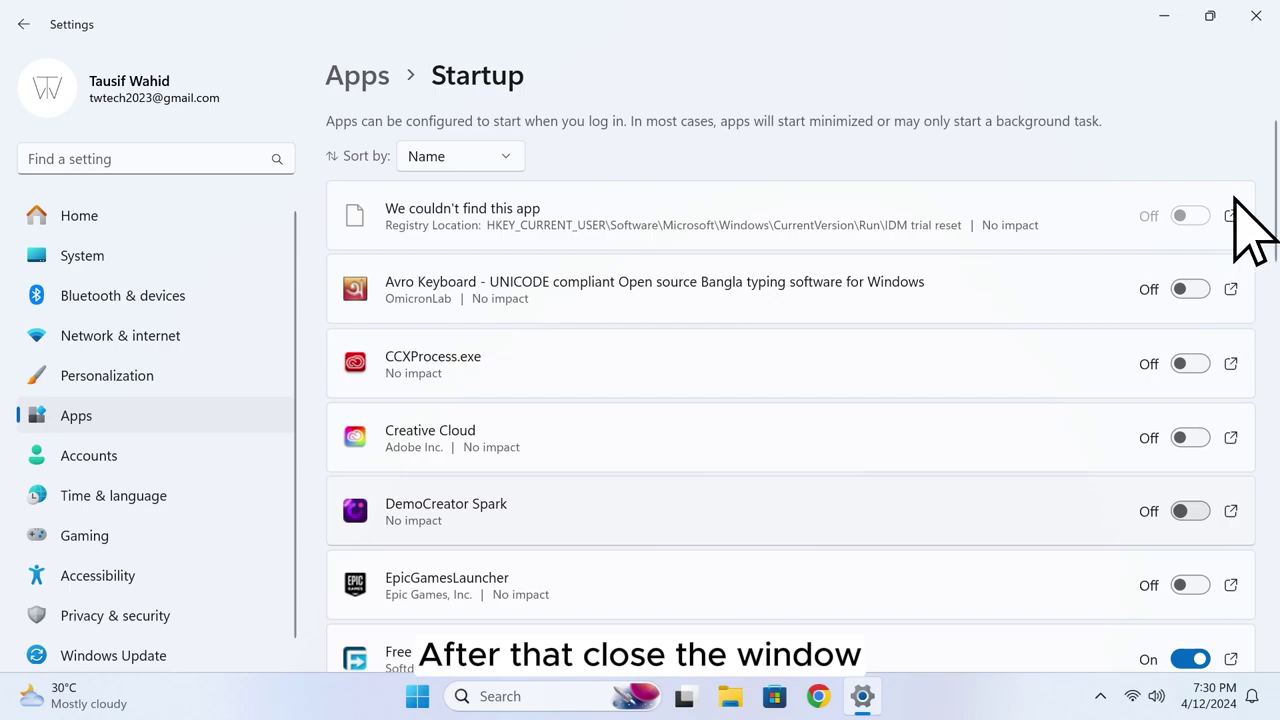
left_click(1256, 18)
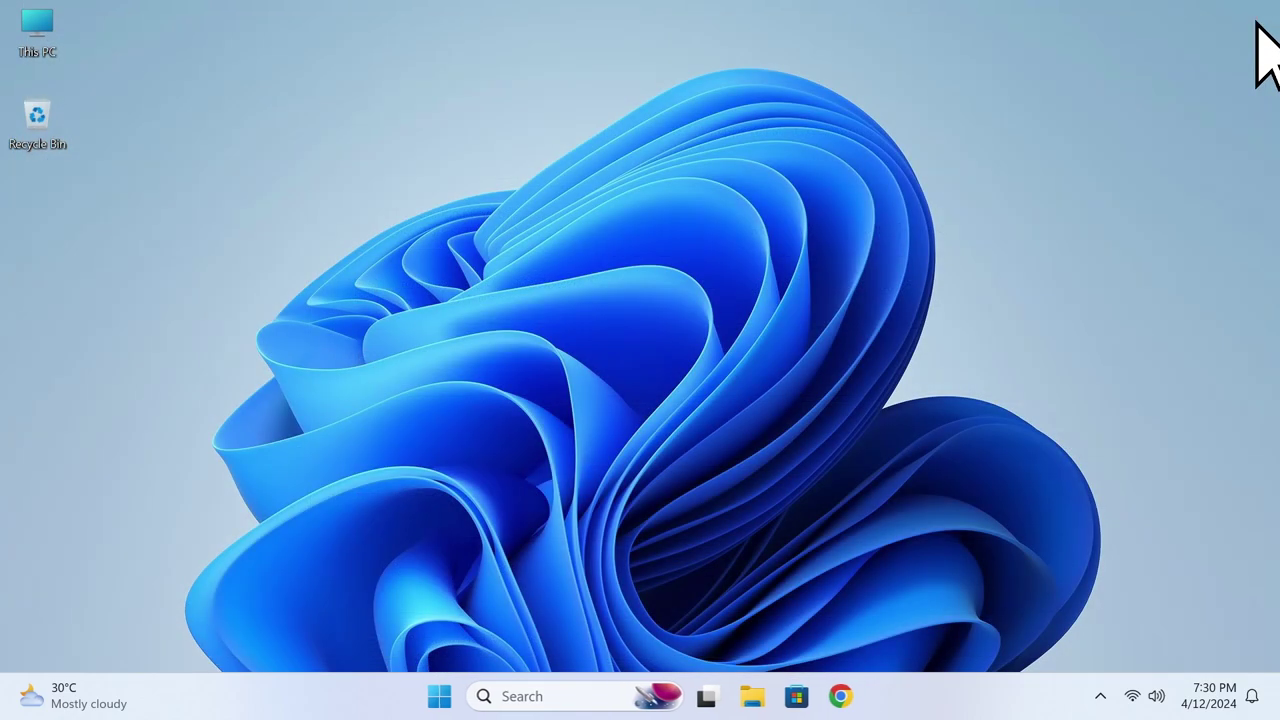
double_click(38, 28)
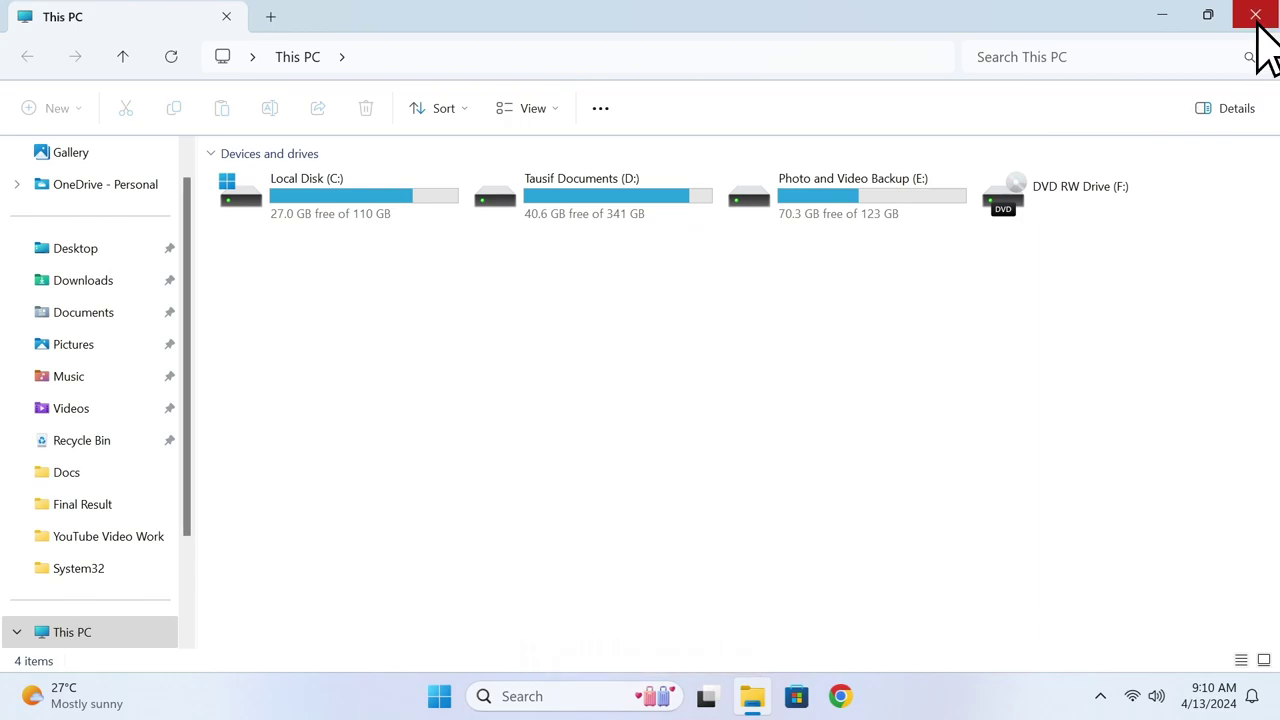
- Run 'Retry all' on the failed Windows Update items, then close Settings
left_click(1255, 16)
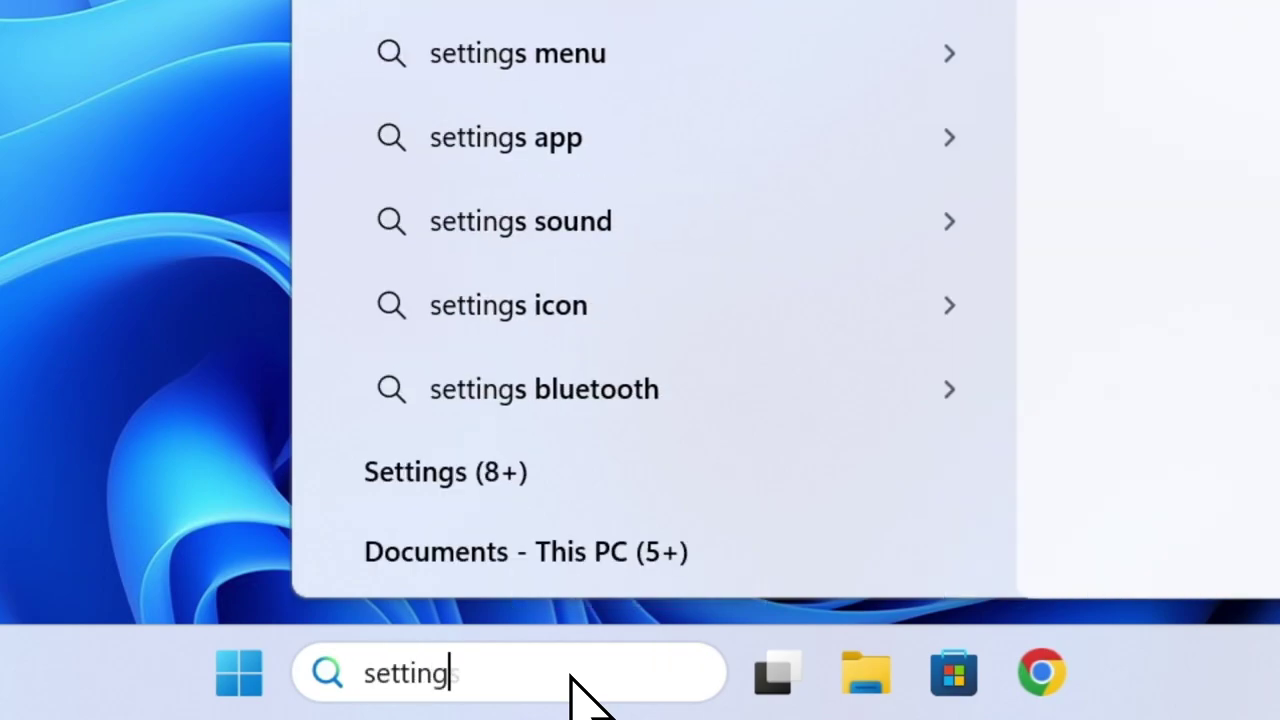
type("s")
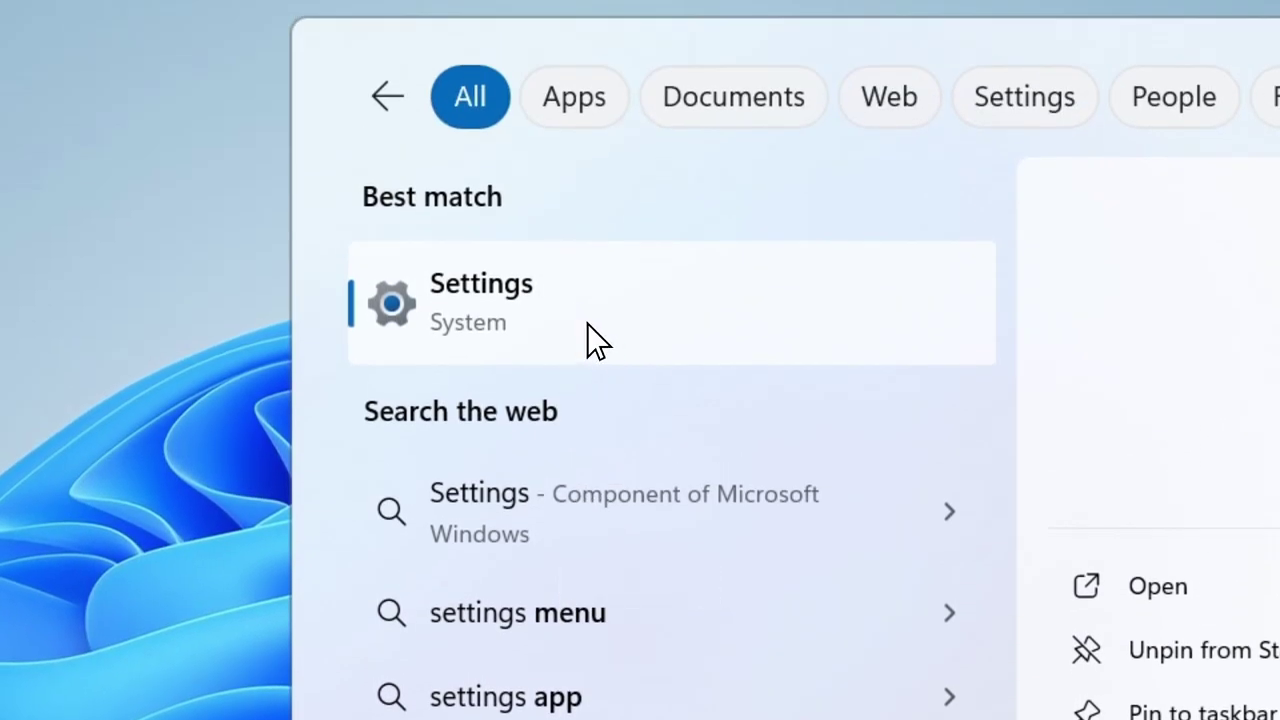
left_click(586, 332)
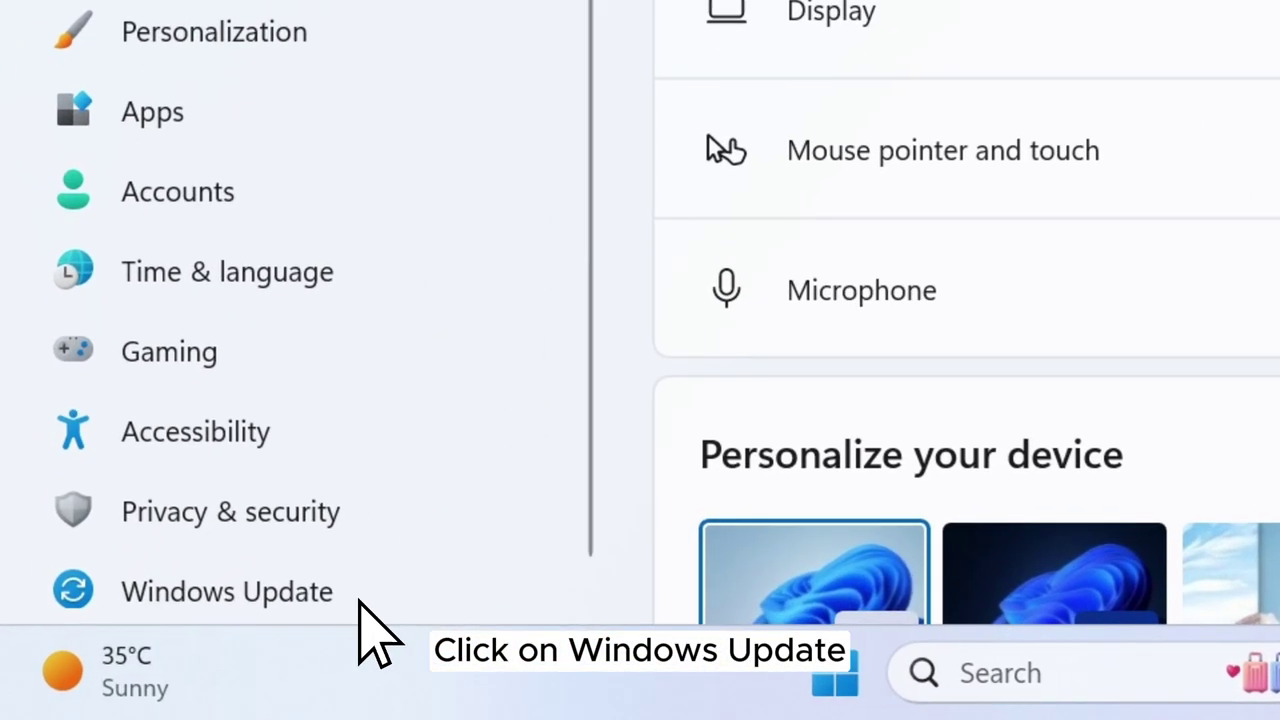
left_click(358, 600)
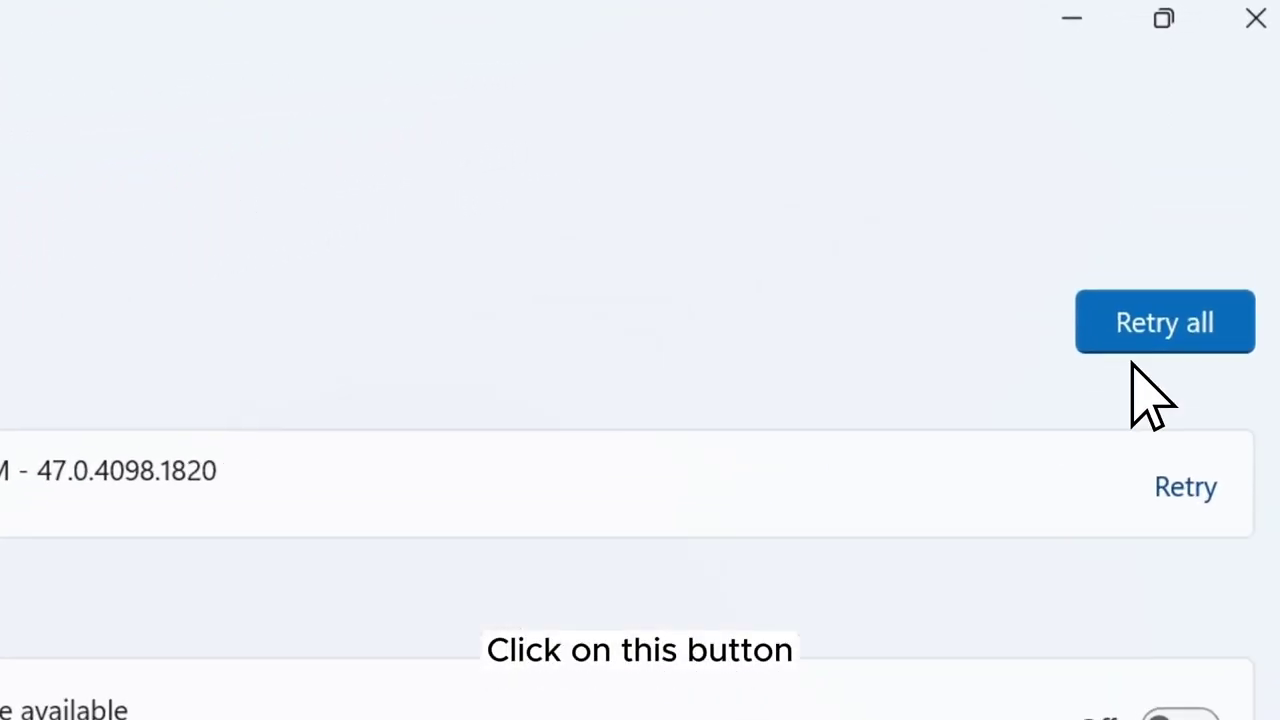
left_click(1195, 345)
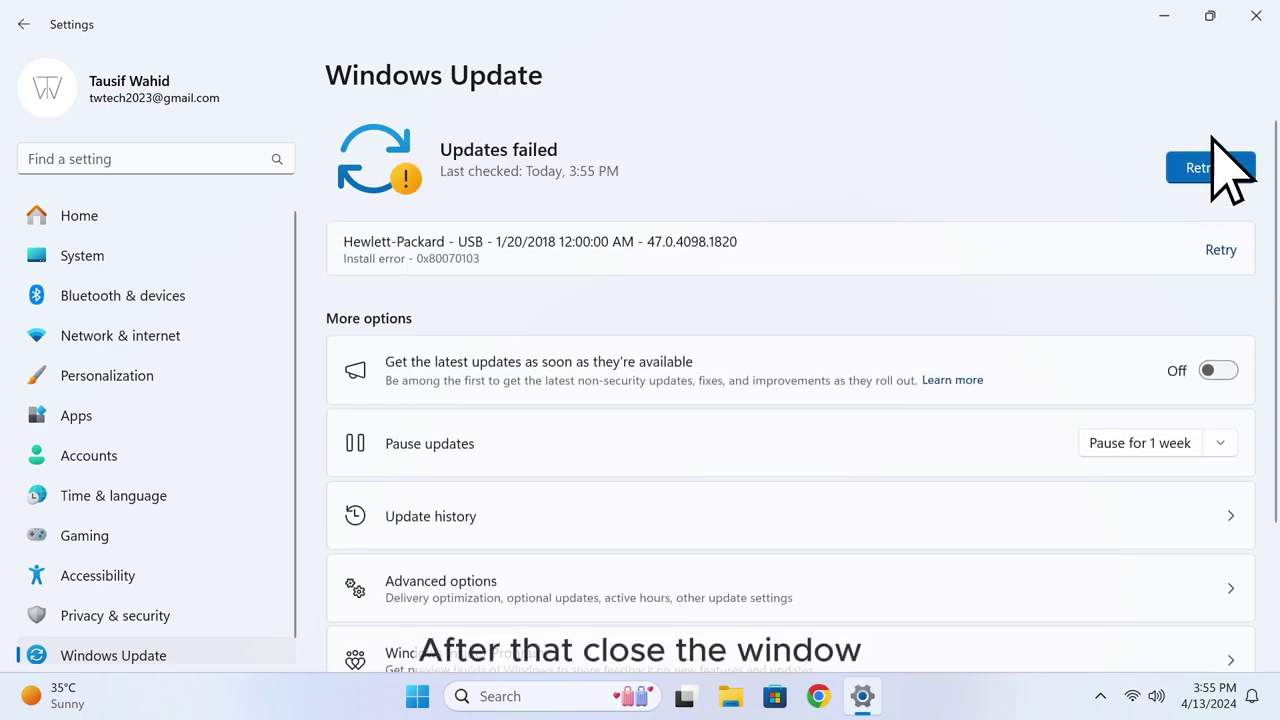
left_click(1256, 17)
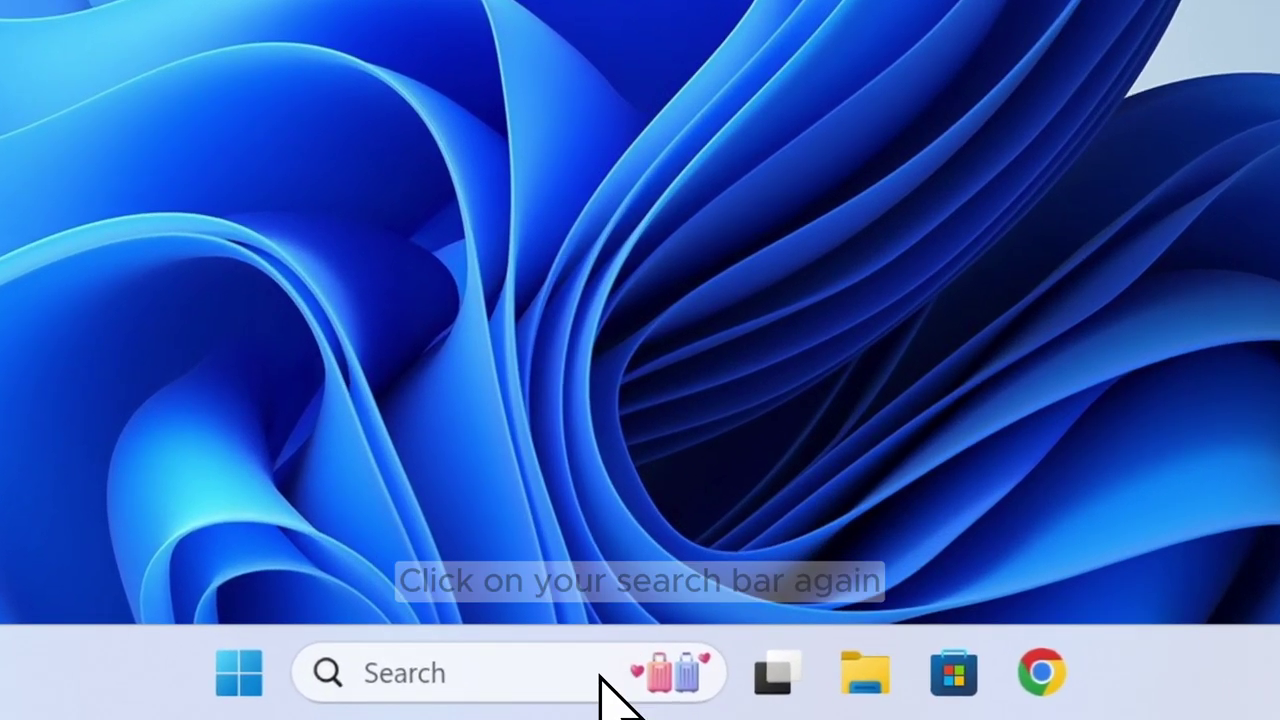
- Choose the High performance power plan from Power Options' additional plans
left_click(625, 703)
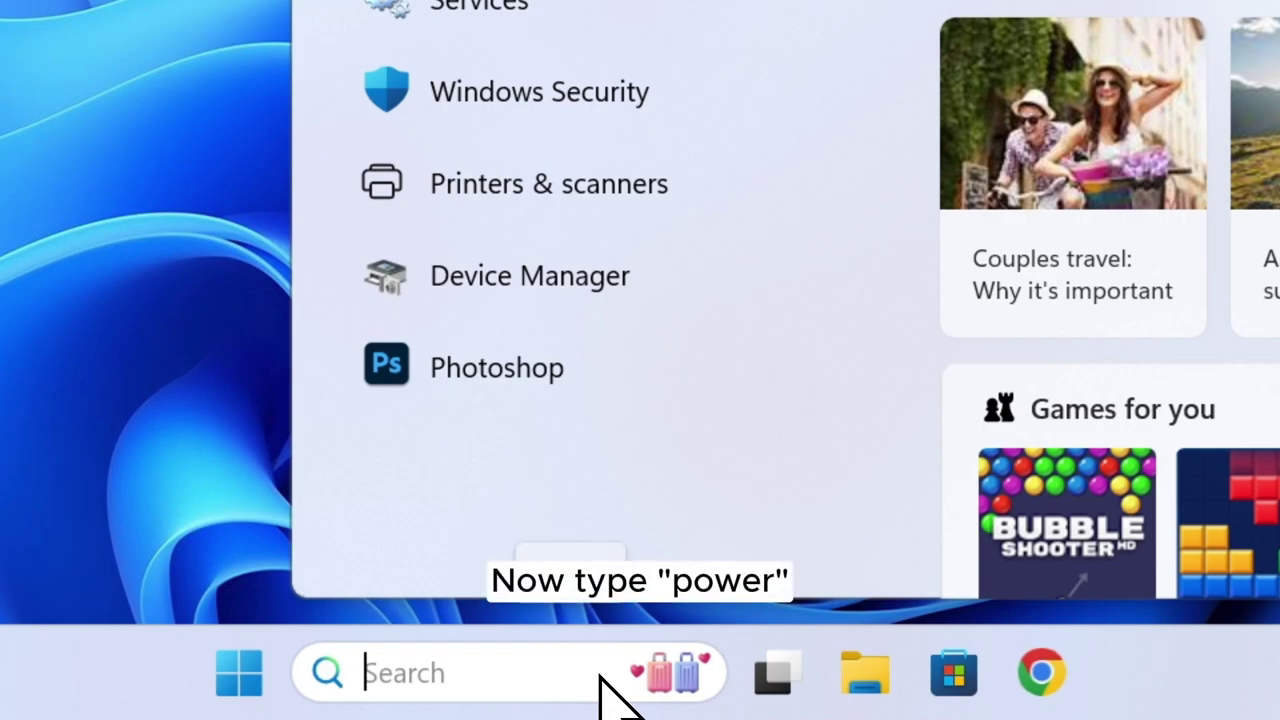
type("power")
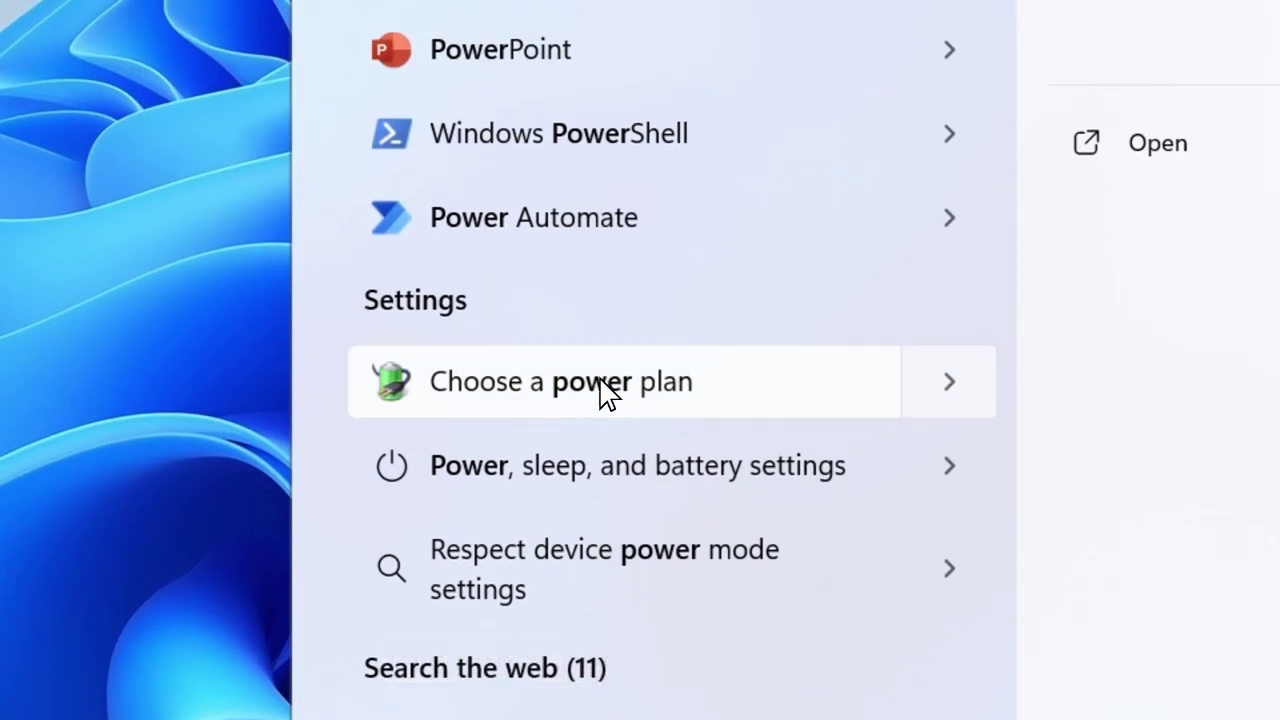
left_click(607, 385)
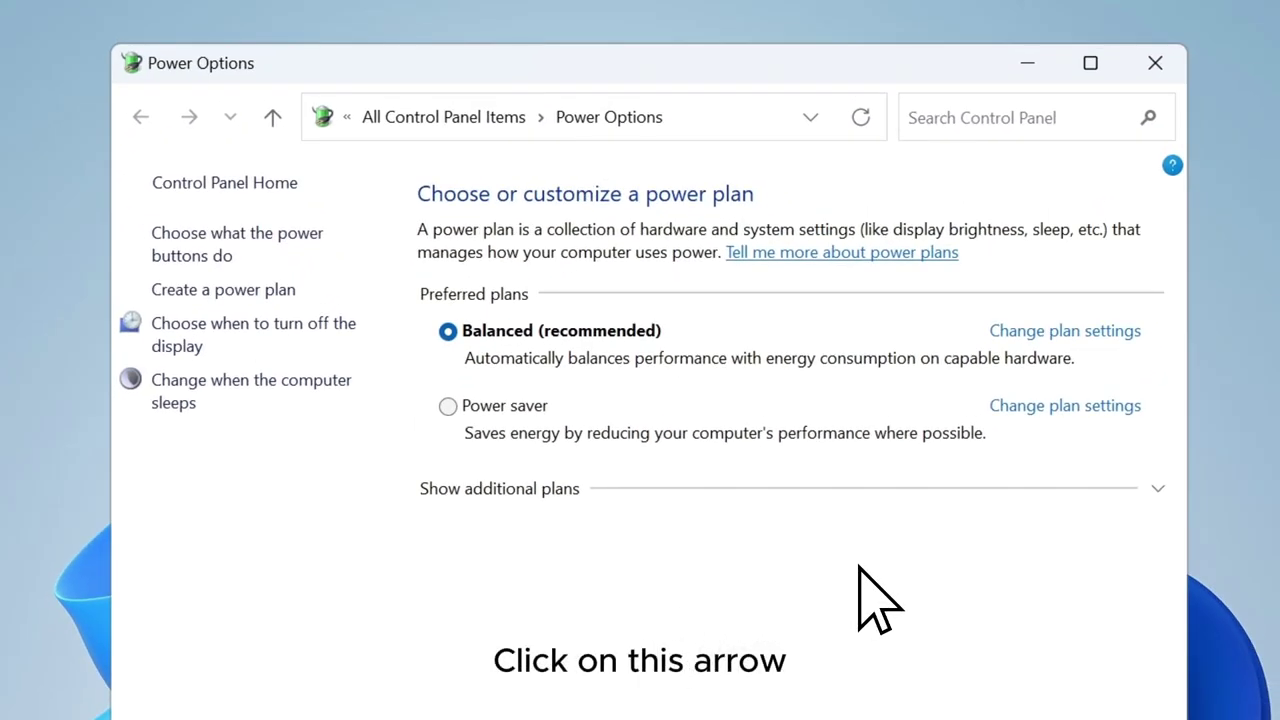
left_click(1155, 490)
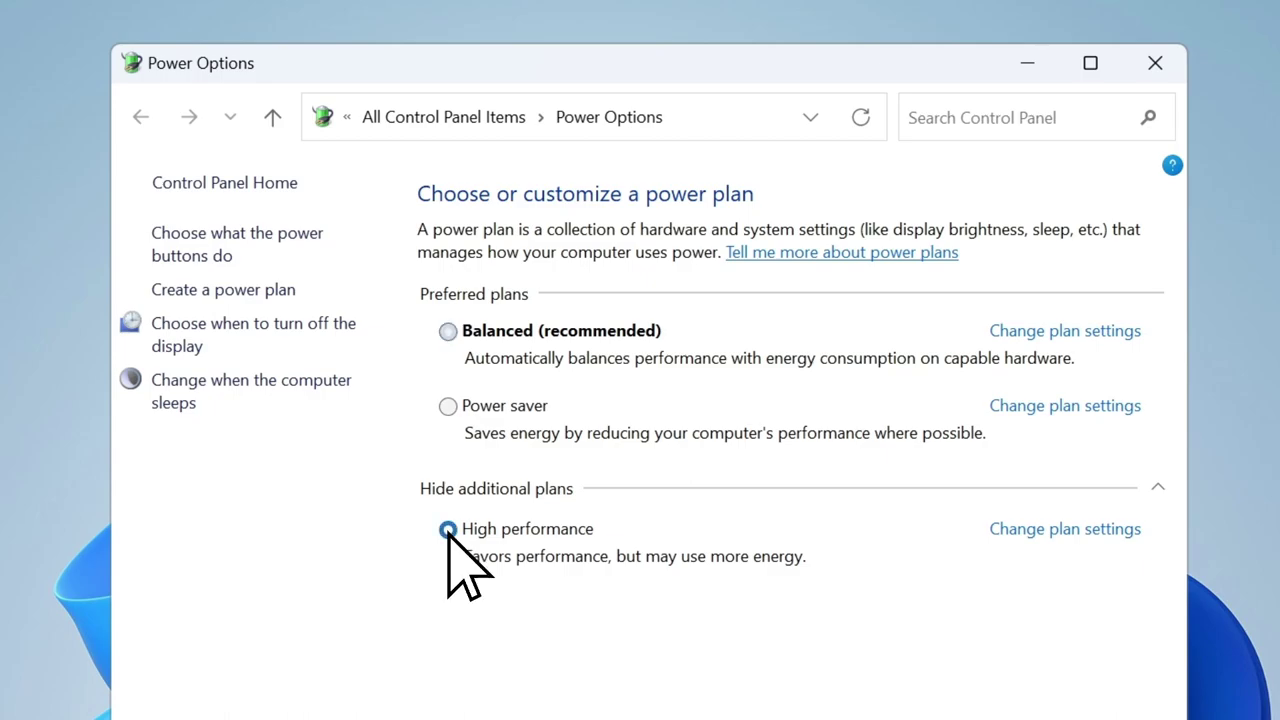
left_click(1155, 65)
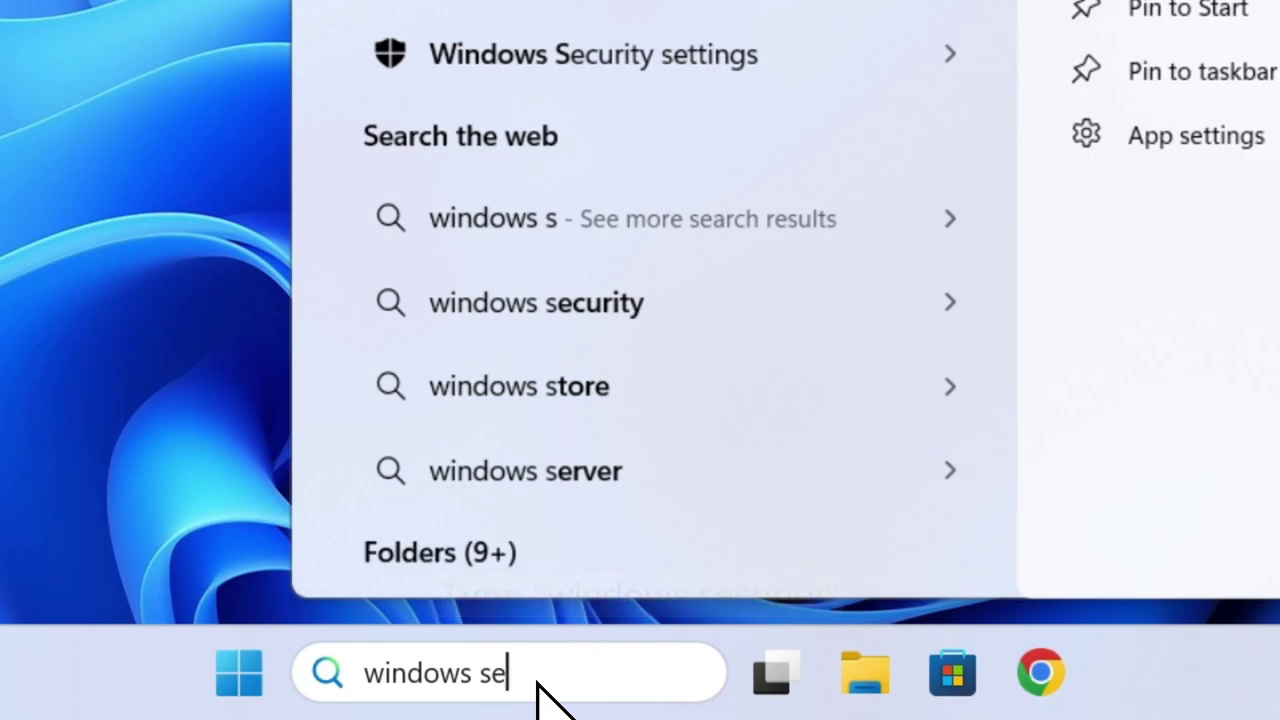
- In Windows Security's Virus & threat protection scan options, select Full scan and start it
type("curit")
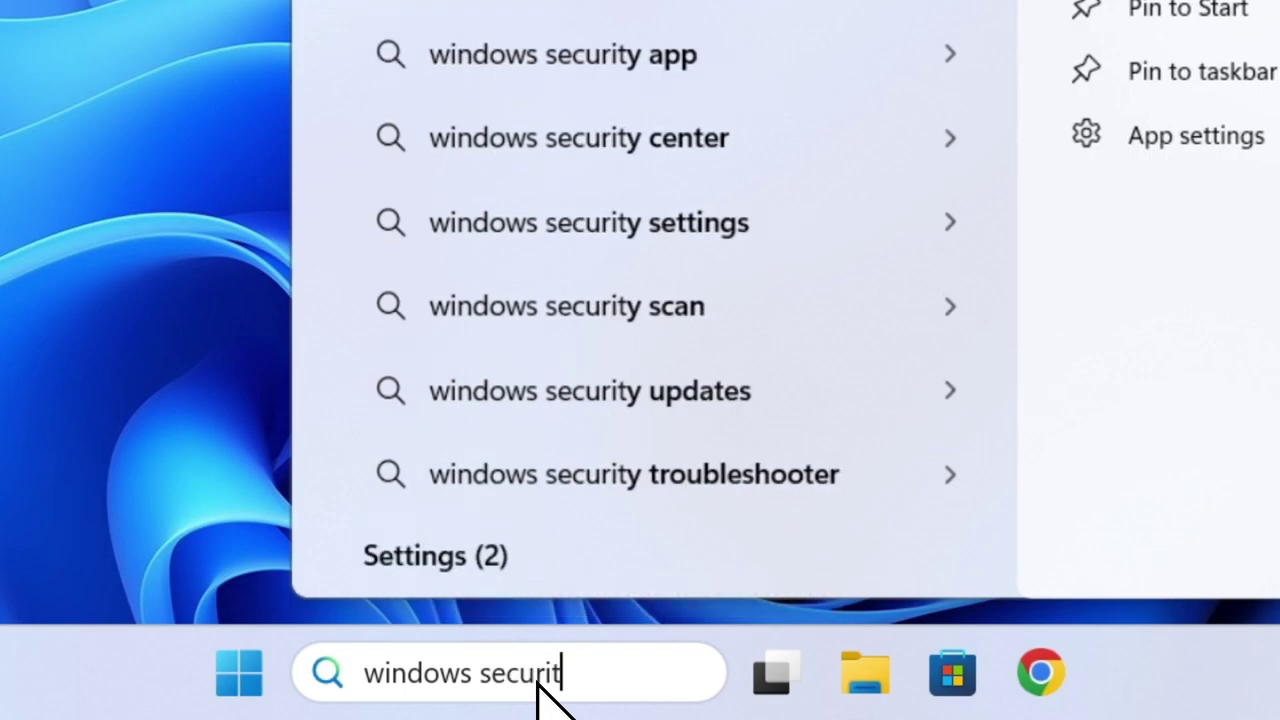
type("y")
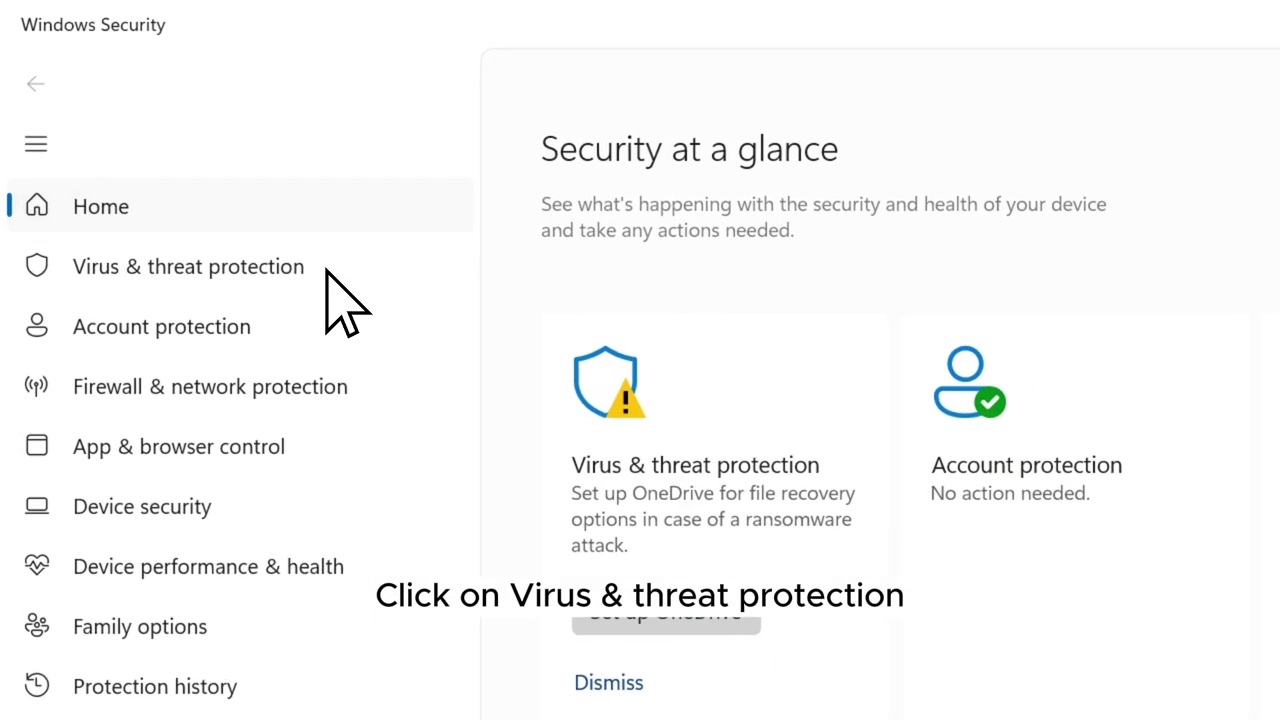
left_click(282, 232)
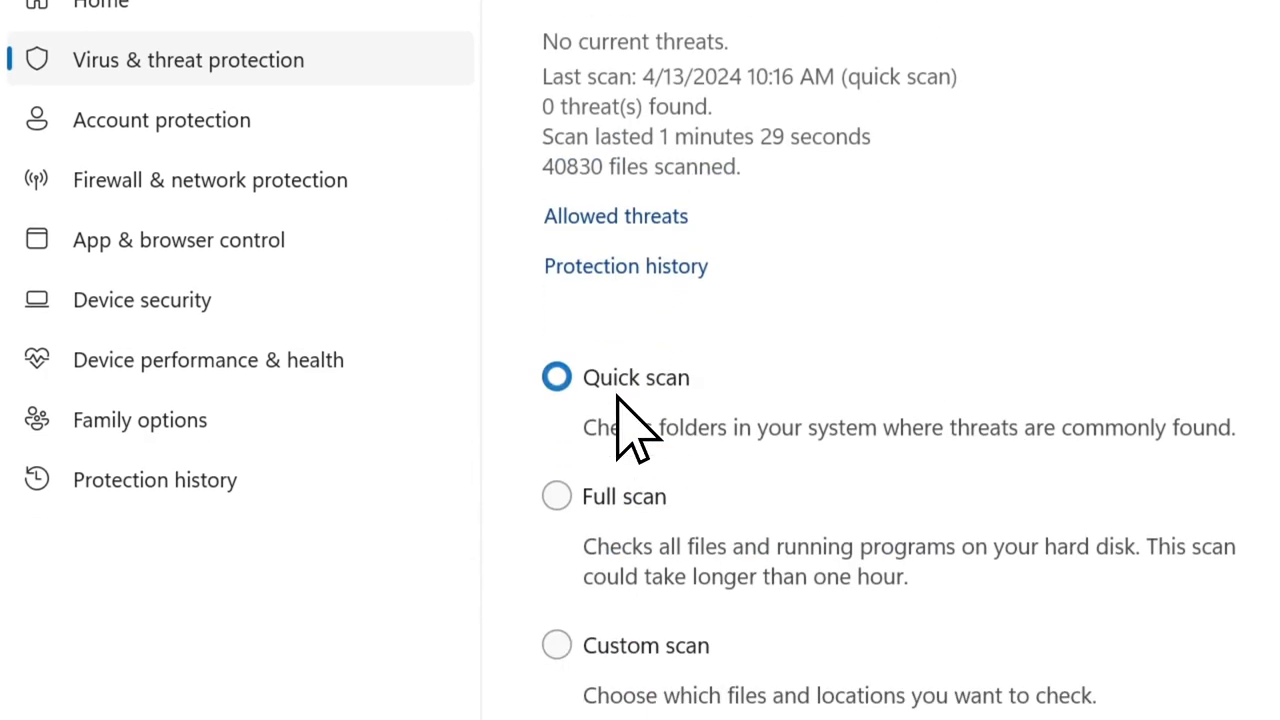
left_click(557, 497)
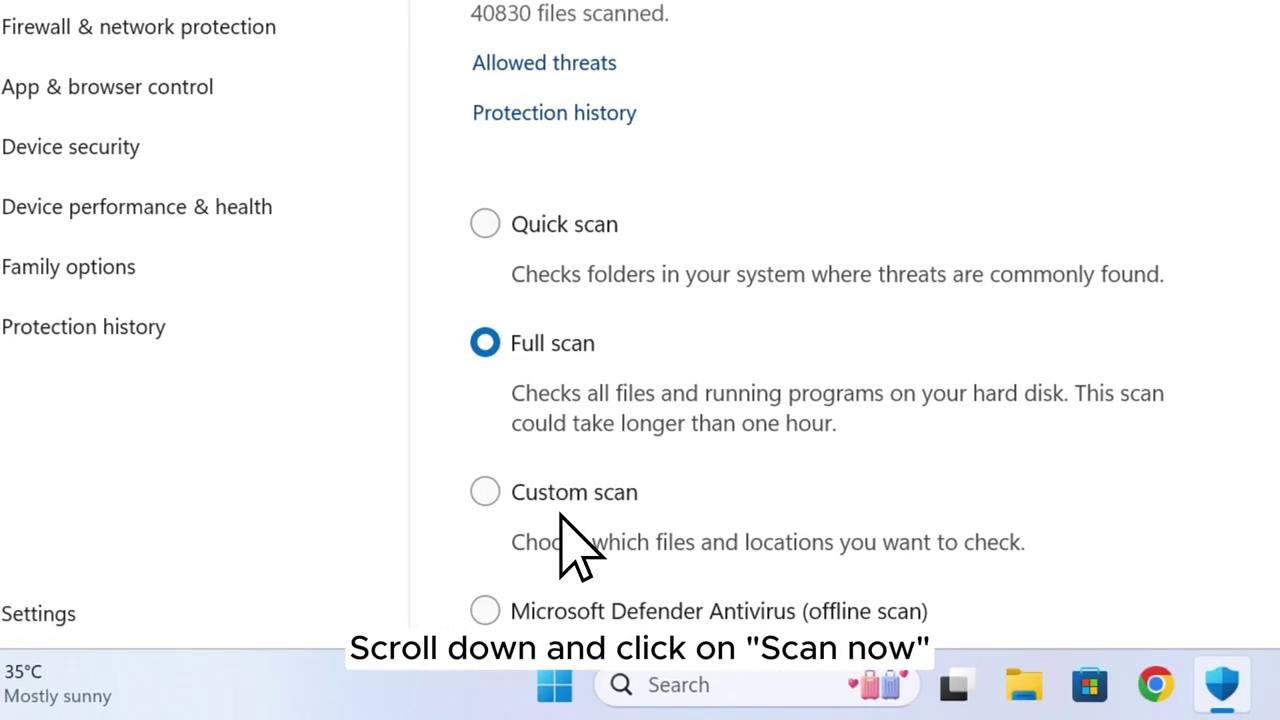
scroll(566, 535, "down", 3)
left_click(561, 516)
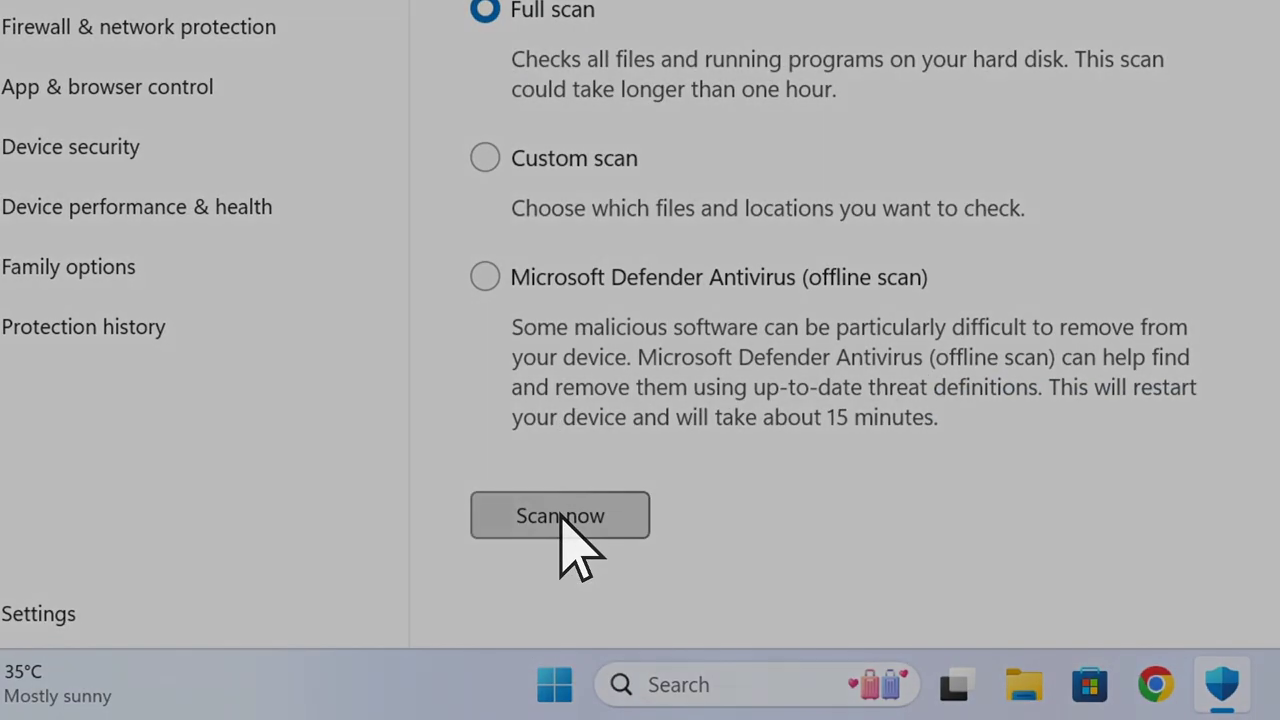